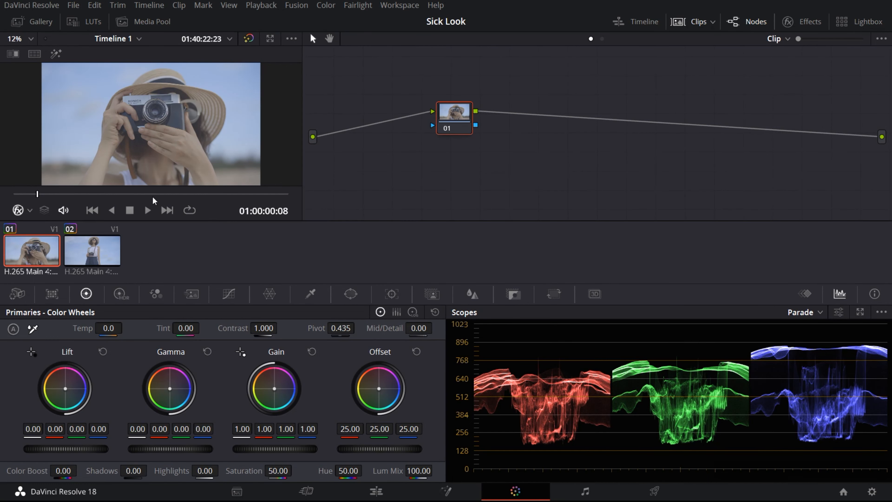
# Select the second clip and add a serial node labelled IDT to its empty node graph.
pyautogui.press('space')
pyautogui.click(95, 253)
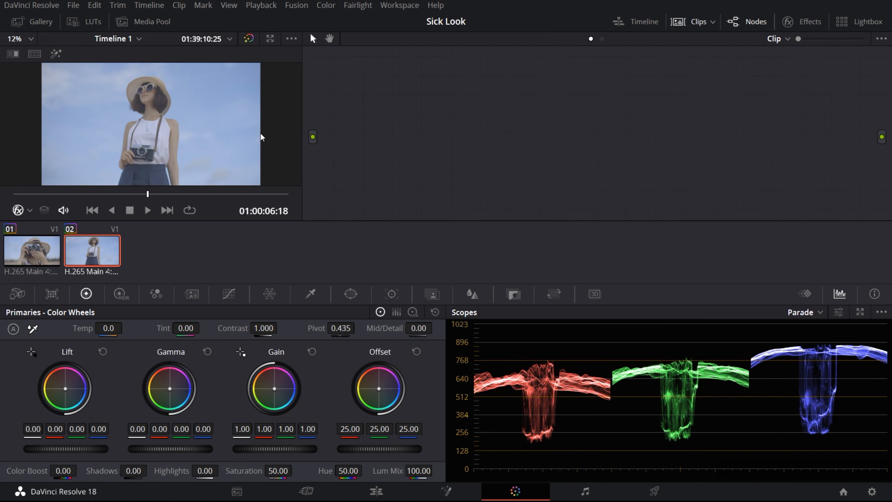
pyautogui.hotkey('alt', 's')
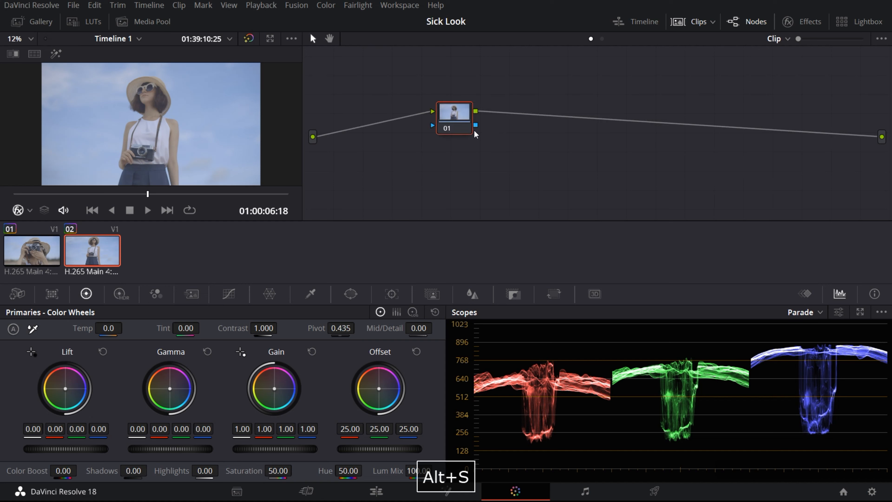
pyautogui.press('Tab')
pyautogui.write('IDT')
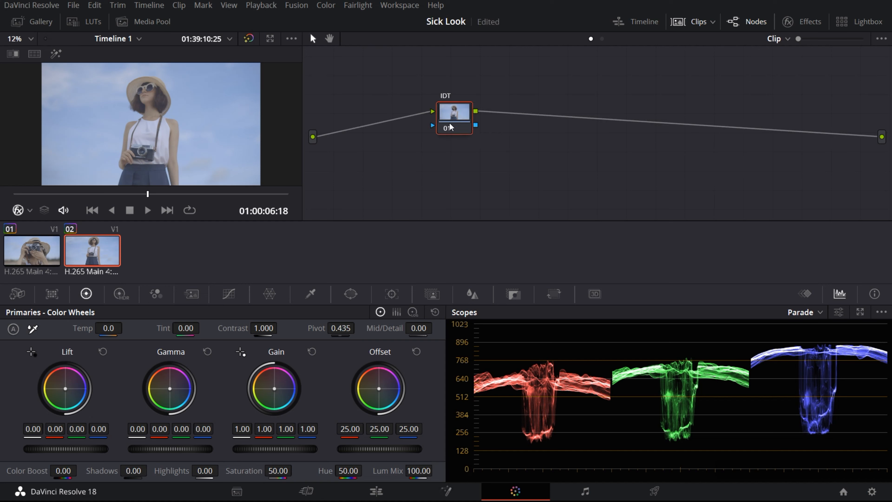
# Add a serial node after IDT, space it apart from IDT and label it ODT.
pyautogui.hotkey('alt', 's')
pyautogui.moveTo(513, 116); pyautogui.dragTo(618, 116)
pyautogui.press('Tab')
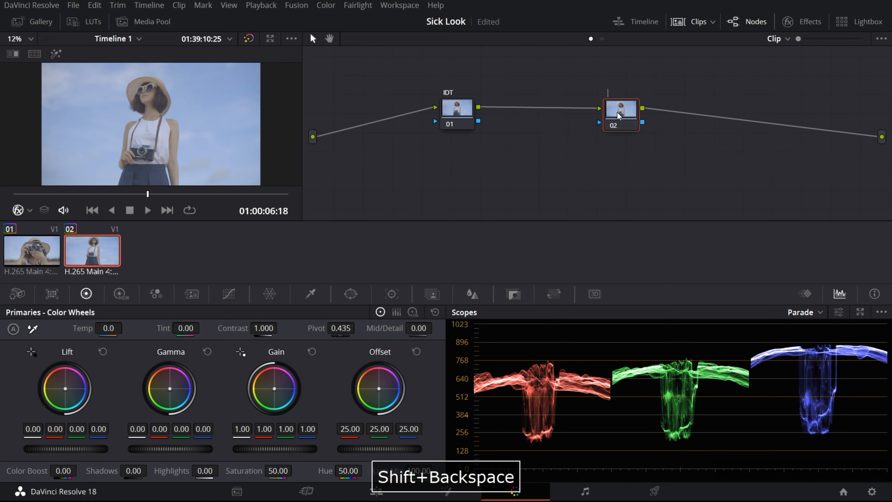
pyautogui.write('ODT')
pyautogui.press('Return')
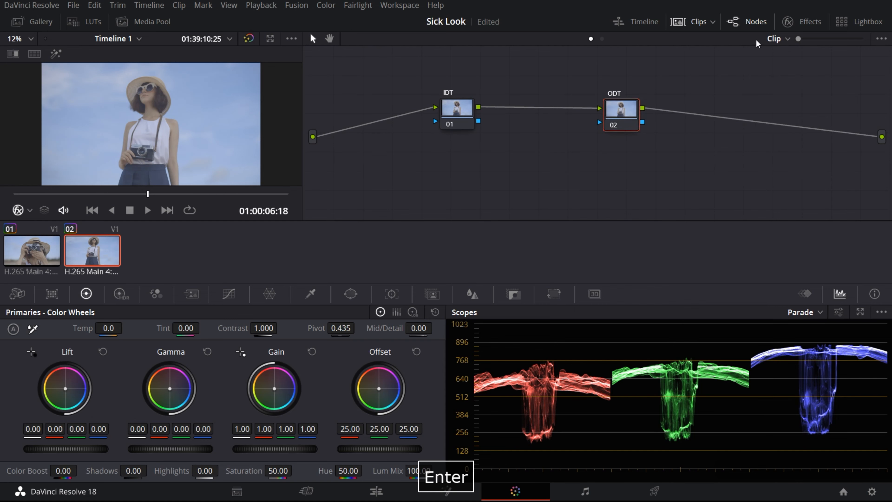
# Apply a Color Space Transform effect to the ODT node with ARRI Wide Gamut 3 as input color space.
pyautogui.click(788, 22)
pyautogui.moveTo(755, 131); pyautogui.dragTo(598, 111)
pyautogui.click(757, 119)
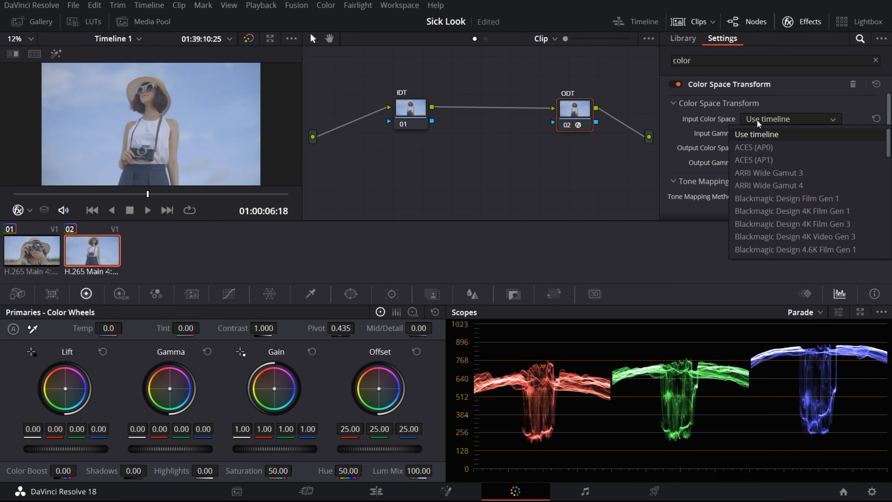
pyautogui.press('Down')
pyautogui.press('Down')
pyautogui.press('Down')
pyautogui.press('Return')
# Set the ODT transform's input gamma to ARRI LogC3.
pyautogui.click(761, 134)
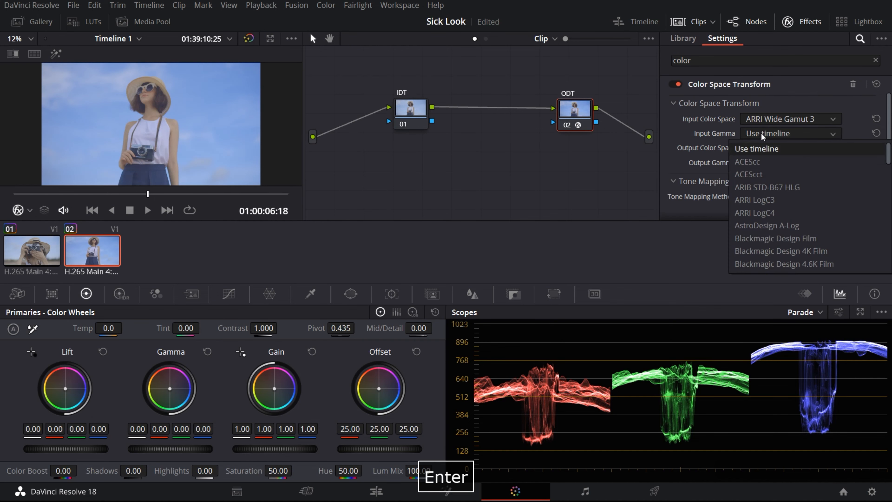
pyautogui.press('Down')
pyautogui.press('Down')
pyautogui.press('Down')
pyautogui.press('Return')
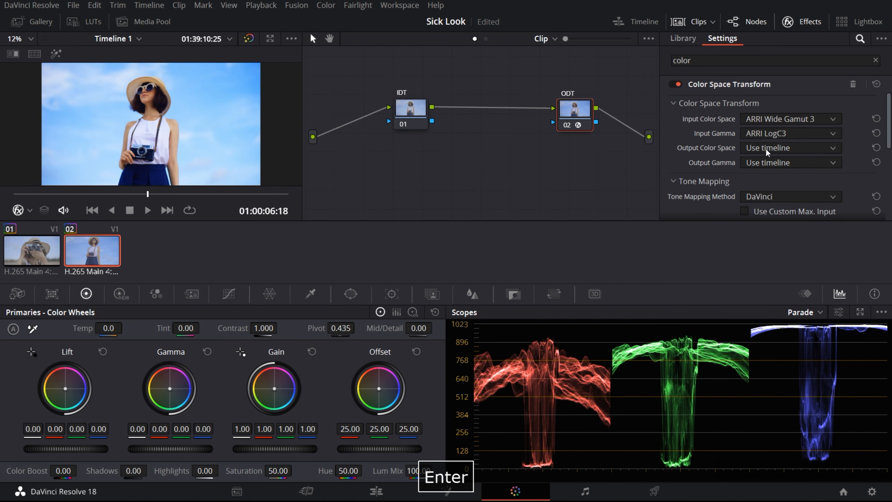
# Set the ODT transform's output color space to Rec.709 and choose a Rec.709 output gamma.
pyautogui.click(766, 149)
pyautogui.press('r')
pyautogui.press('Down')
pyautogui.press('Up')
pyautogui.press('Return')
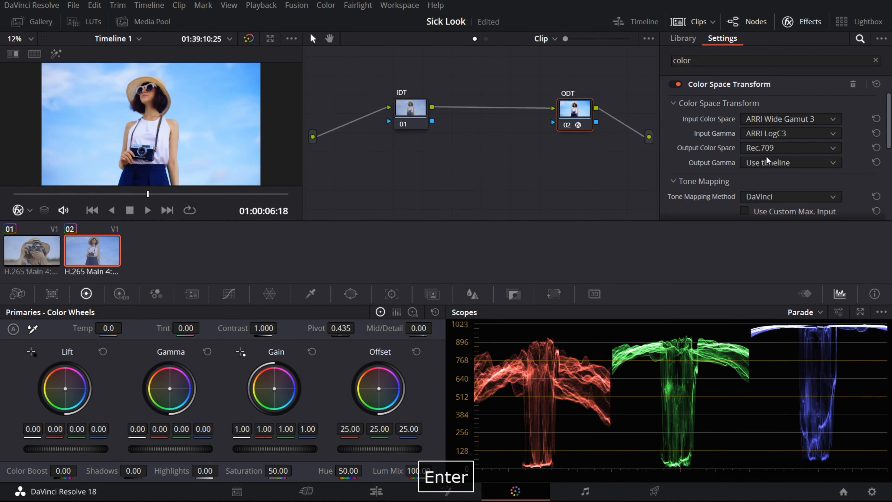
pyautogui.click(767, 163)
pyautogui.press('r')
pyautogui.press('Down')
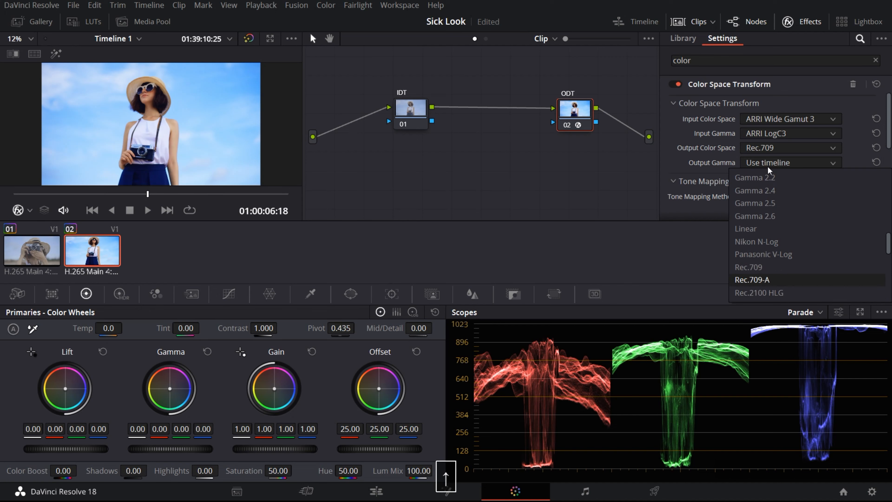
pyautogui.press('Return')
# Apply a Color Space Transform to the IDT node with Sony S-Gamut3 as input color space.
pyautogui.click(409, 109)
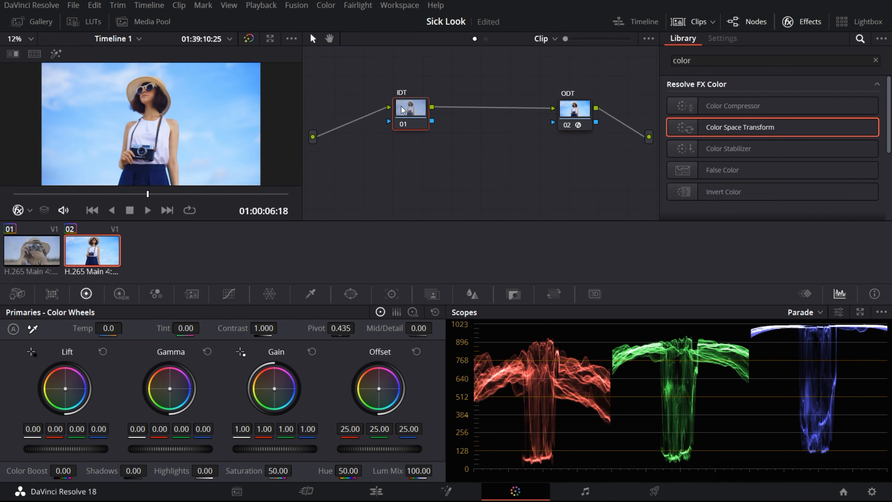
pyautogui.moveTo(724, 126); pyautogui.dragTo(411, 110)
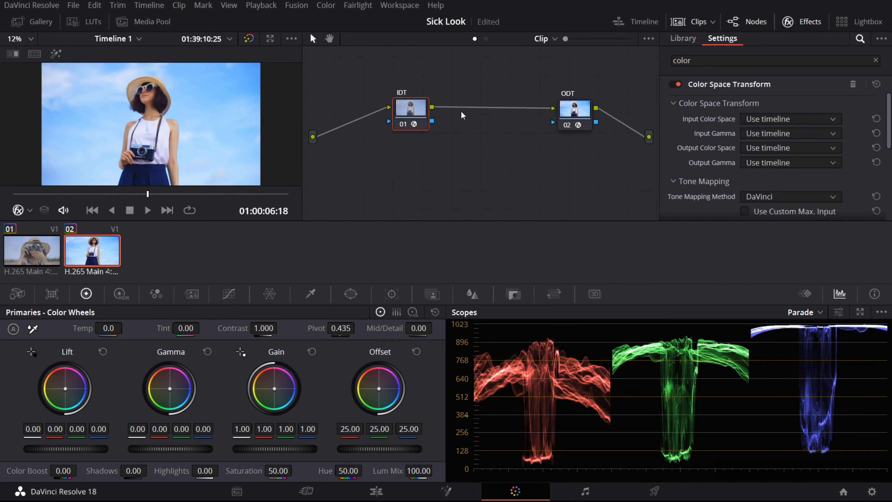
pyautogui.click(791, 118)
pyautogui.press('s')
pyautogui.press('Down')
pyautogui.press('Down')
pyautogui.press('Down')
pyautogui.press('Up')
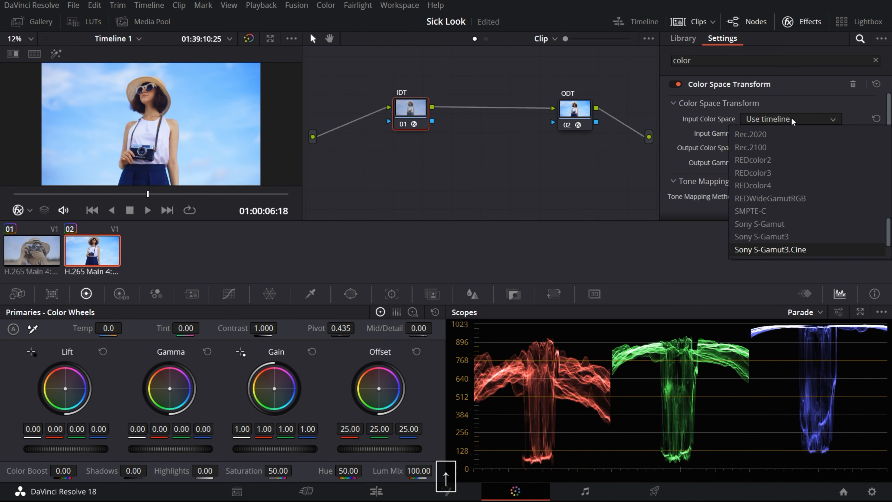
pyautogui.press('Return')
# Set the IDT transform's input gamma to Sony S-Log3.
pyautogui.click(763, 135)
pyautogui.press('s')
pyautogui.press('Down')
pyautogui.press('Down')
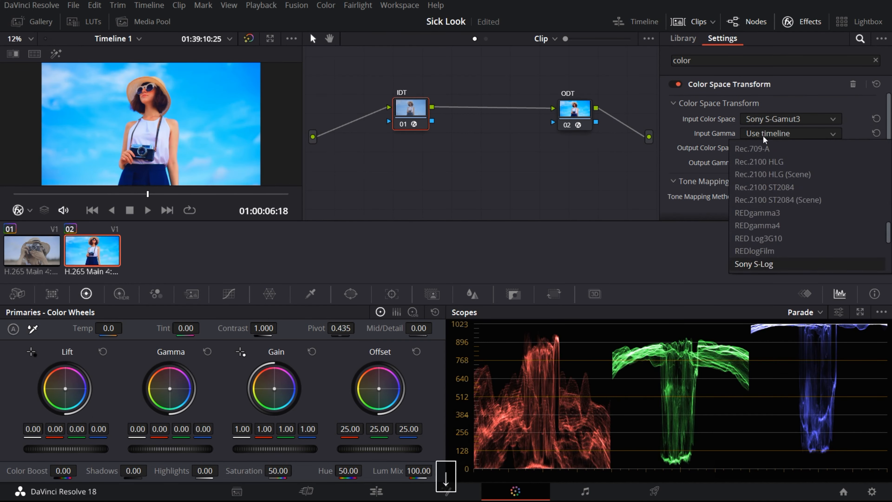
pyautogui.press('Return')
# Set the IDT transform's output color space to ARRI Wide Gamut 3 and output gamma to ARRI LogC3, and close the effects.
pyautogui.click(777, 149)
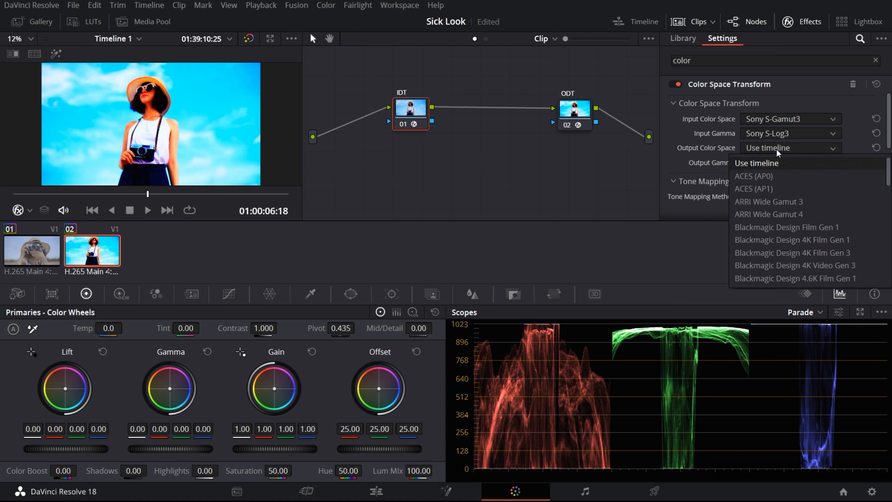
pyautogui.press('r')
pyautogui.press('Down')
pyautogui.press('a')
pyautogui.press('Down')
pyautogui.press('Down')
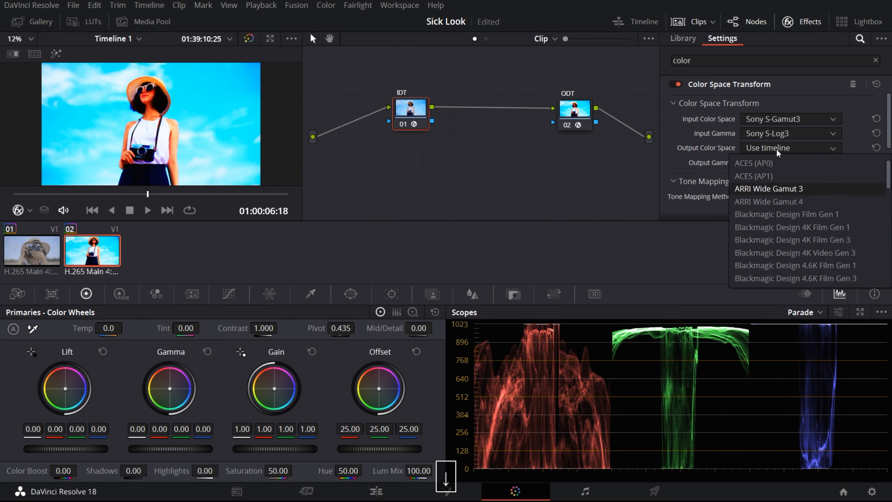
pyautogui.press('Return')
pyautogui.click(778, 161)
pyautogui.press('a')
pyautogui.press('Down')
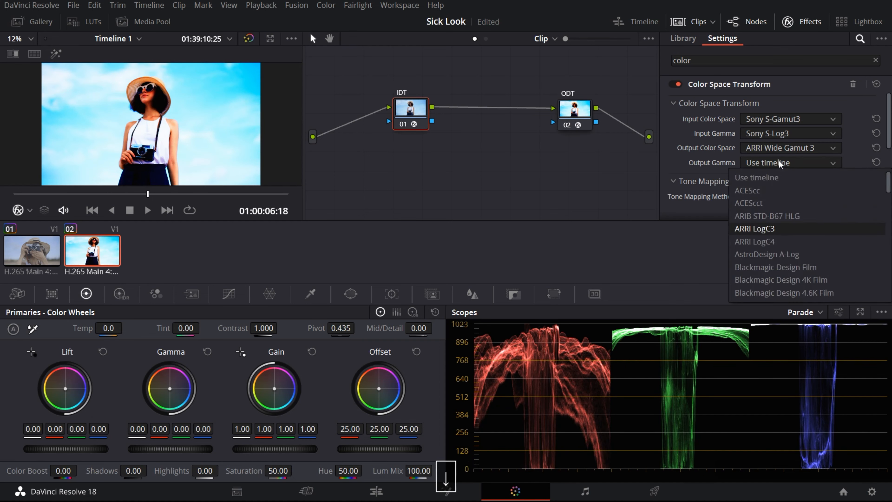
pyautogui.press('Return')
pyautogui.click(801, 23)
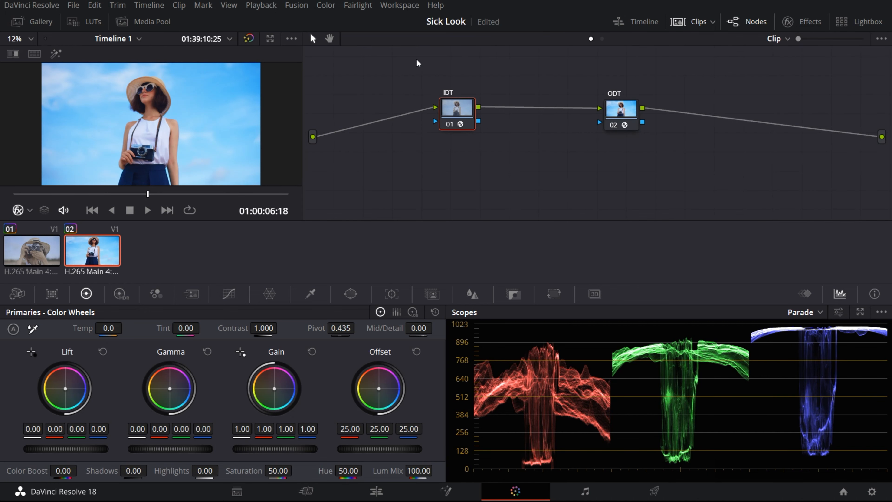
# Make room between the IDT and ODT nodes and add a serial node labelled WB after IDT.
pyautogui.click(623, 120)
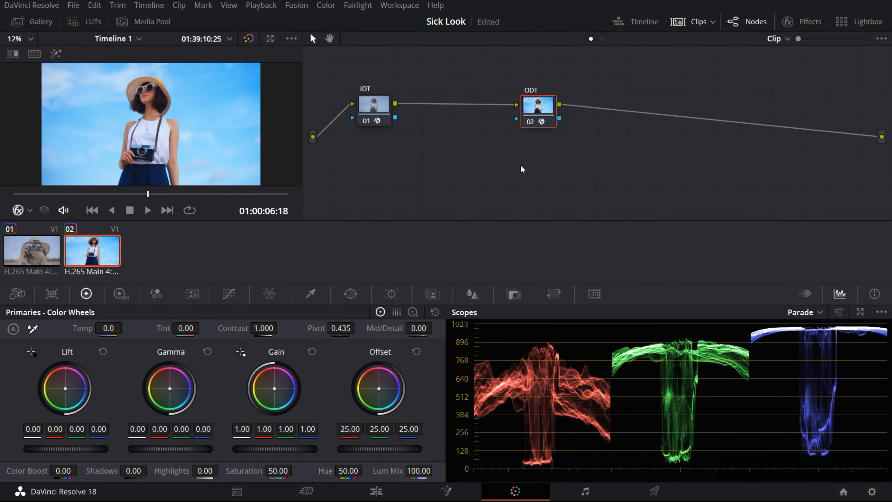
pyautogui.click(374, 111)
pyautogui.hotkey('alt', 's')
pyautogui.press('Tab')
pyautogui.write('WB')
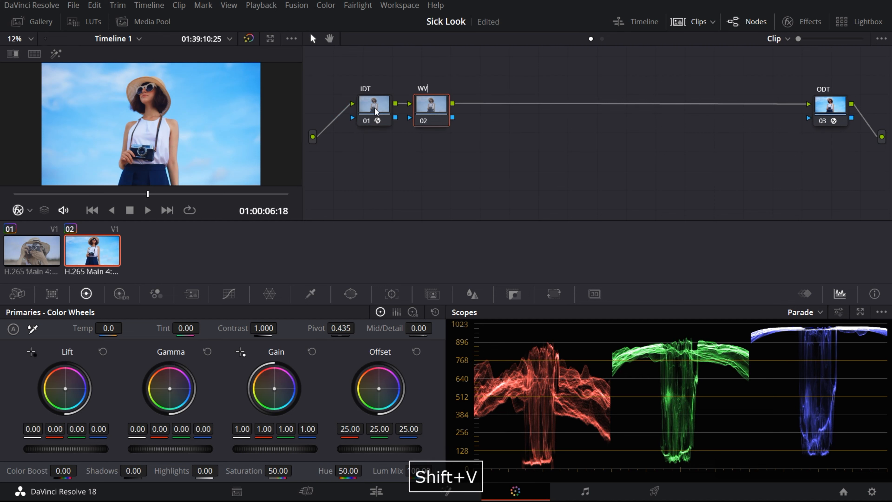
pyautogui.press('Return')
# Add a serial node after WB and label it PRIM.
pyautogui.hotkey('alt', 's')
pyautogui.press('Tab')
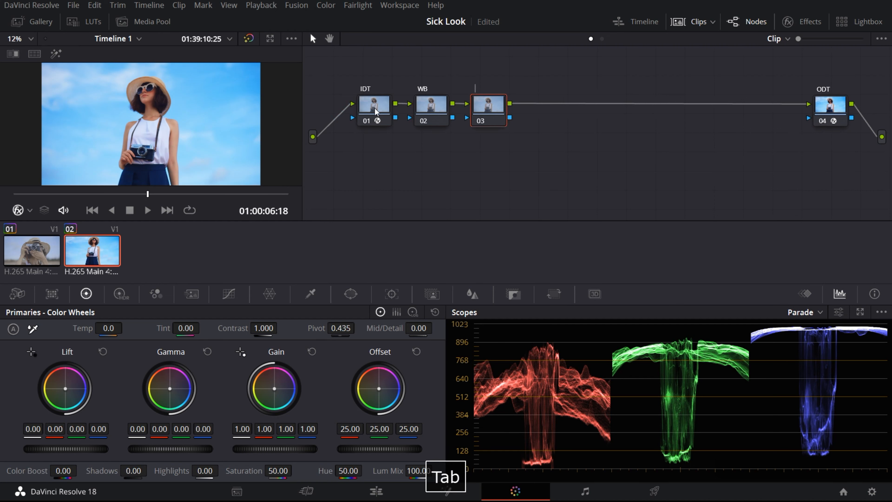
pyautogui.write('PRIM')
pyautogui.press('Return')
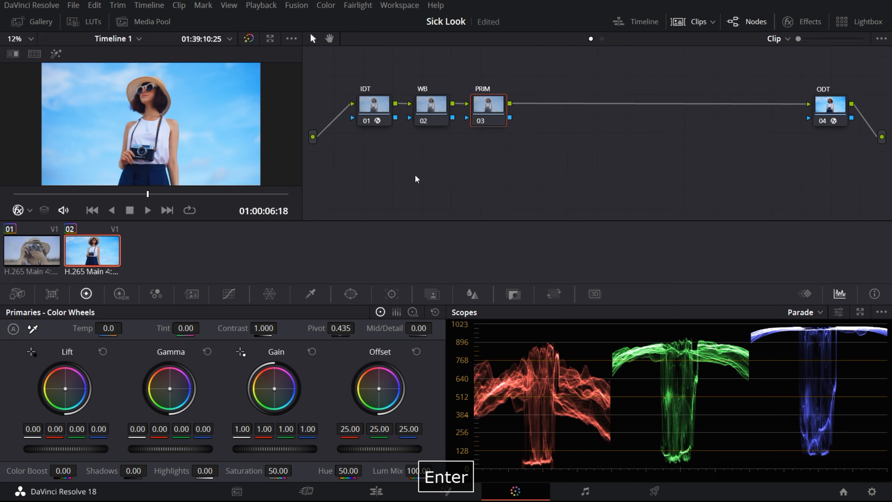
# Balance exposure on the PRIM node with Offset at 28.45, Gain at 0.96 and the log Shadow wheel at -0.13.
pyautogui.moveTo(368, 449); pyautogui.dragTo(404, 449)
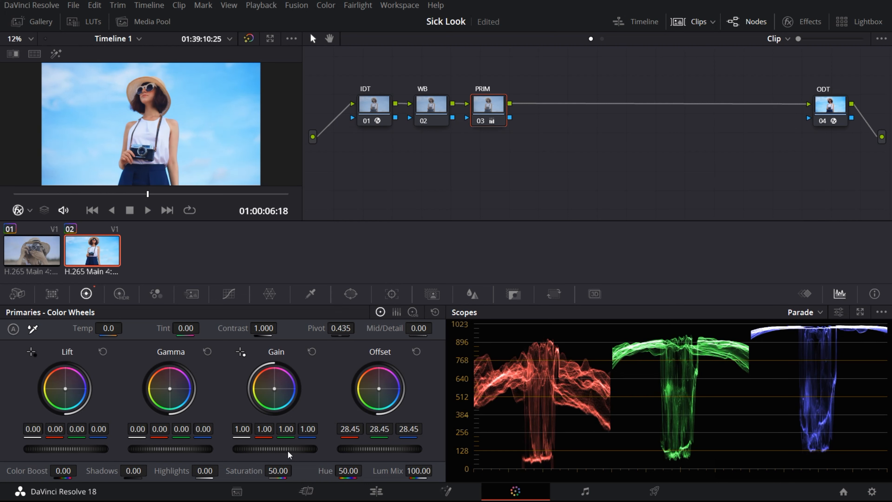
pyautogui.moveTo(288, 451); pyautogui.dragTo(284, 450)
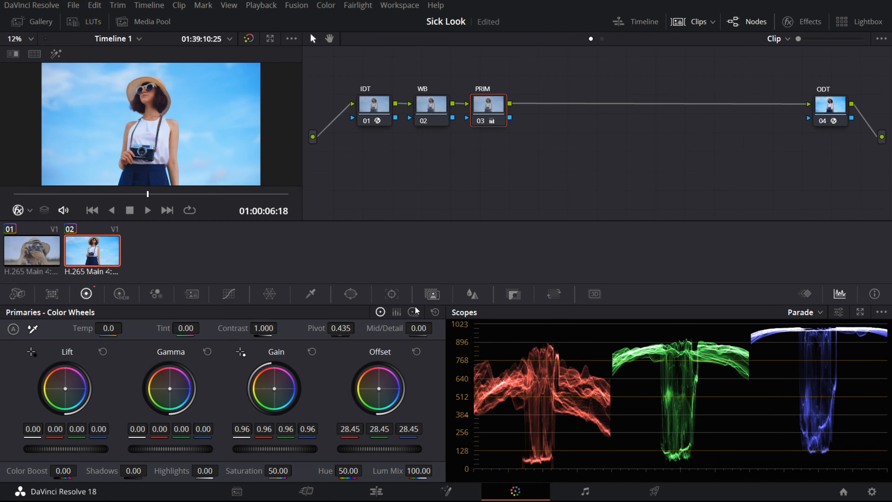
pyautogui.click(413, 313)
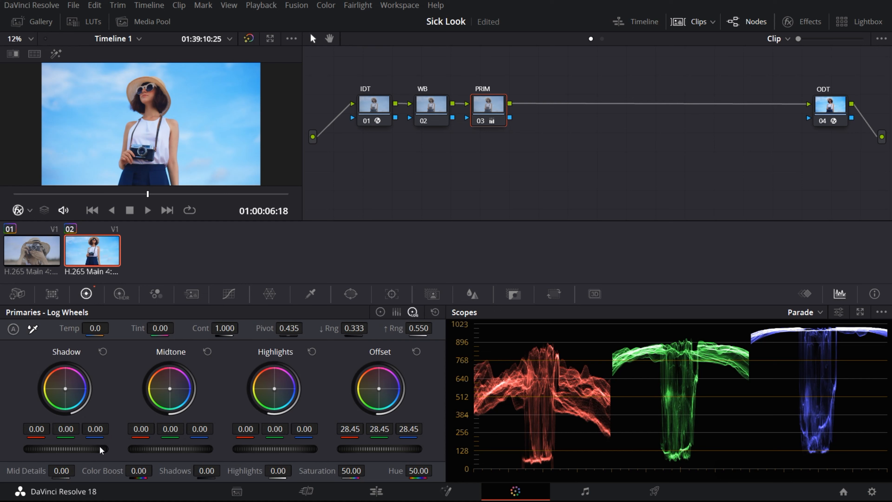
pyautogui.moveTo(101, 450); pyautogui.dragTo(87, 450)
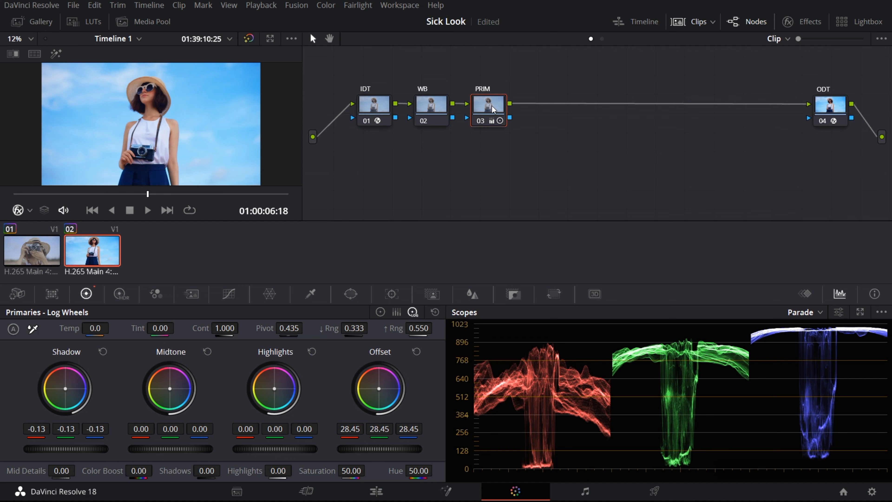
# Add a serial node after PRIM and label it ADJ.
pyautogui.press('Tab')
pyautogui.write('ADJ')
pyautogui.press('Return')
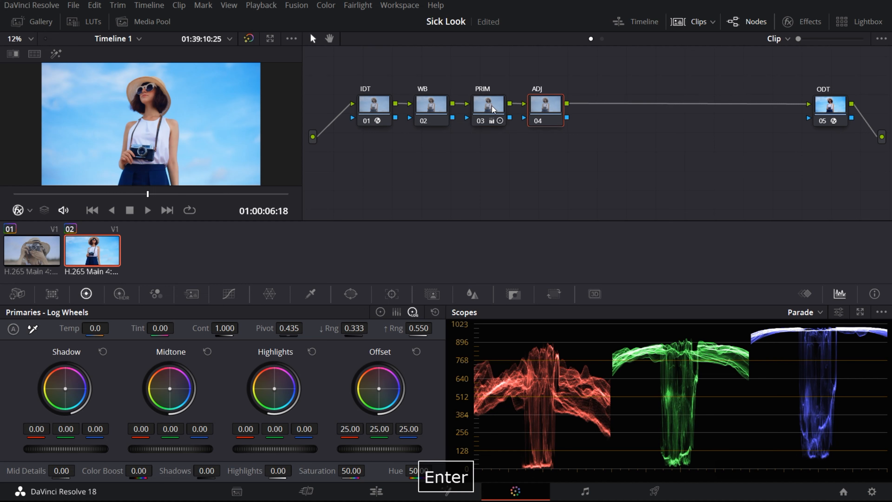
# On the ADJ node's Hue Vs Hue curve, add a blue point and raise its Hue Rotate to about 13.60.
pyautogui.click(228, 294)
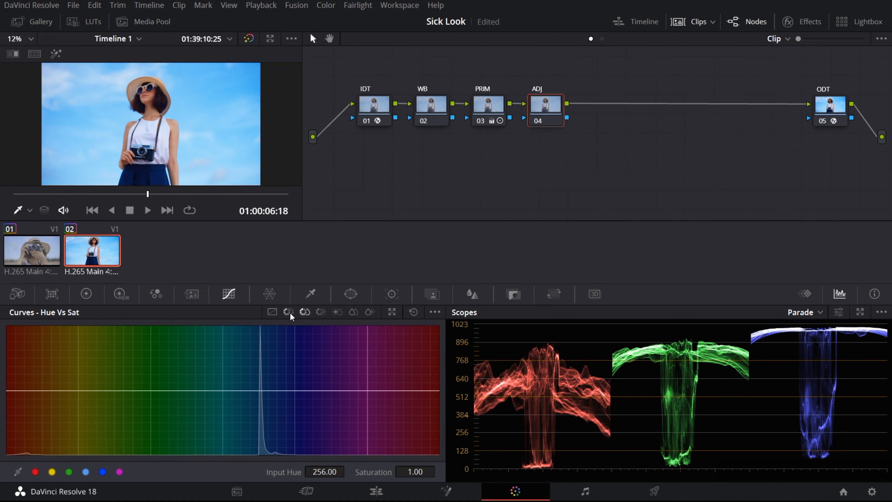
pyautogui.click(102, 472)
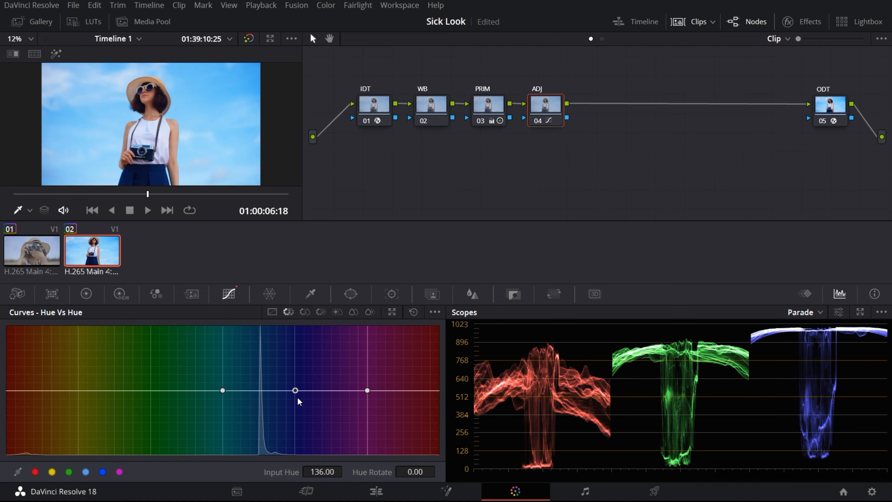
pyautogui.moveTo(296, 393); pyautogui.dragTo(296, 387)
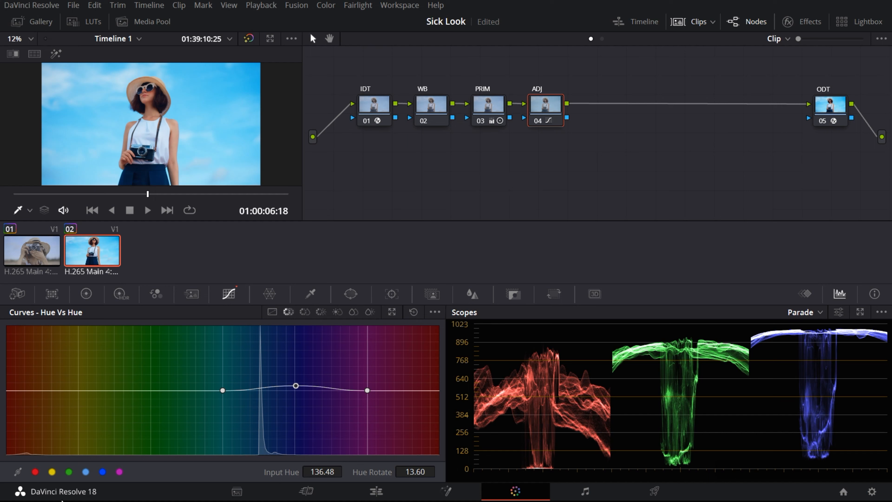
# Add a red point to the Hue Vs Hue curve with Hue Rotate -5, and compare the ADJ node off and on.
pyautogui.click(35, 472)
pyautogui.moveTo(7, 390); pyautogui.dragTo(6, 391)
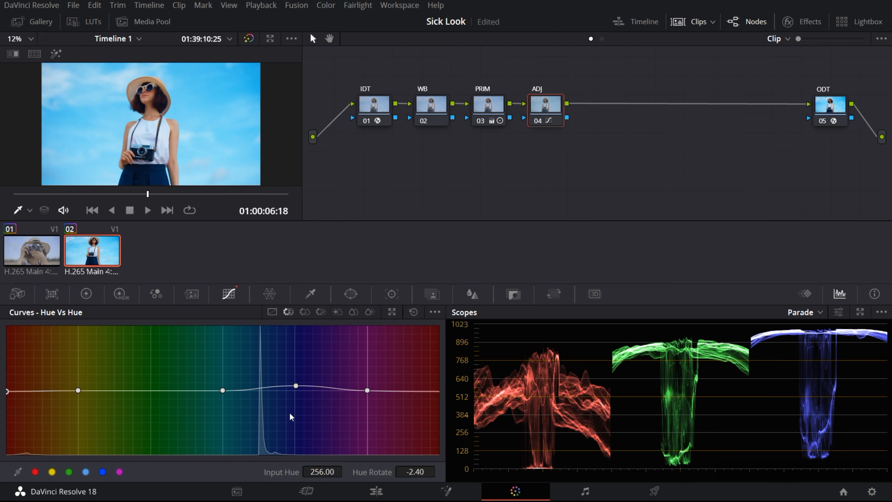
pyautogui.click(415, 472)
pyautogui.write('-5')
pyautogui.press('Return')
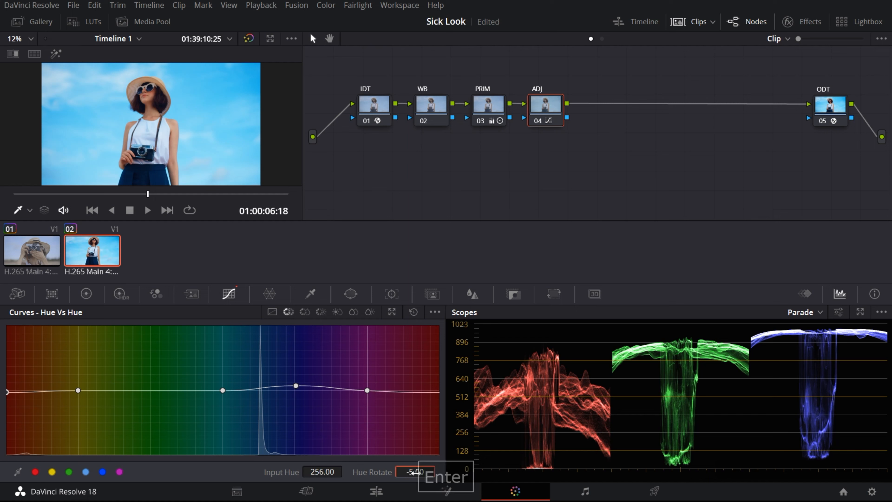
pyautogui.hotkey('ctrl', 'd')
pyautogui.hotkey('ctrl', 'd')
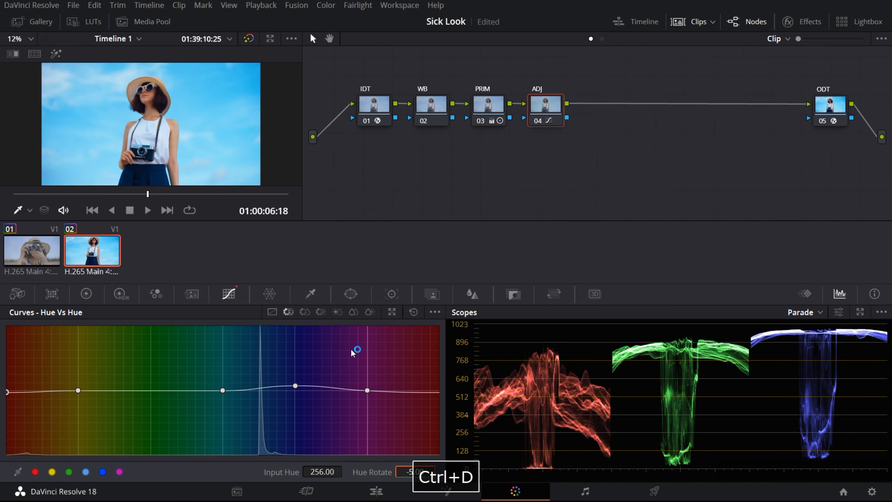
# On the Hue Vs Lum curve, lower the blue point to darken the sky and set the red point's Lum Gain to 1.21.
pyautogui.click(304, 312)
pyautogui.click(322, 313)
pyautogui.click(102, 472)
pyautogui.moveTo(294, 390); pyautogui.dragTo(294, 409)
pyautogui.click(35, 472)
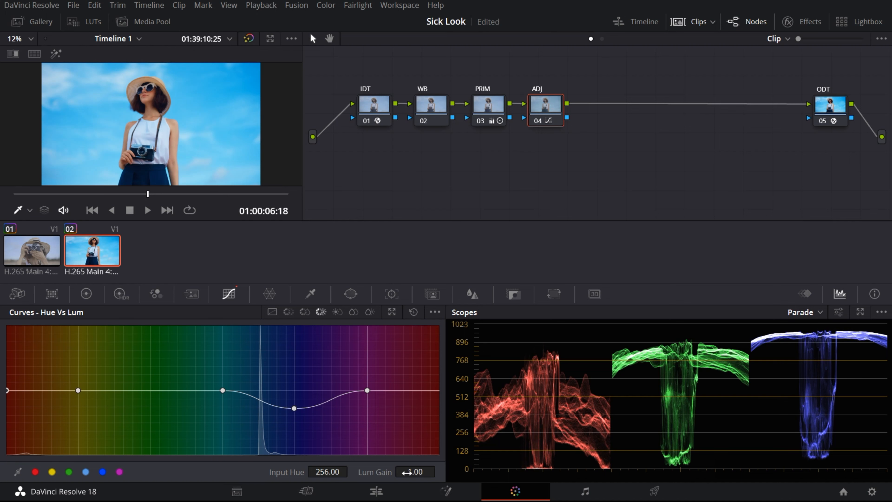
pyautogui.moveTo(415, 472); pyautogui.dragTo(438, 471)
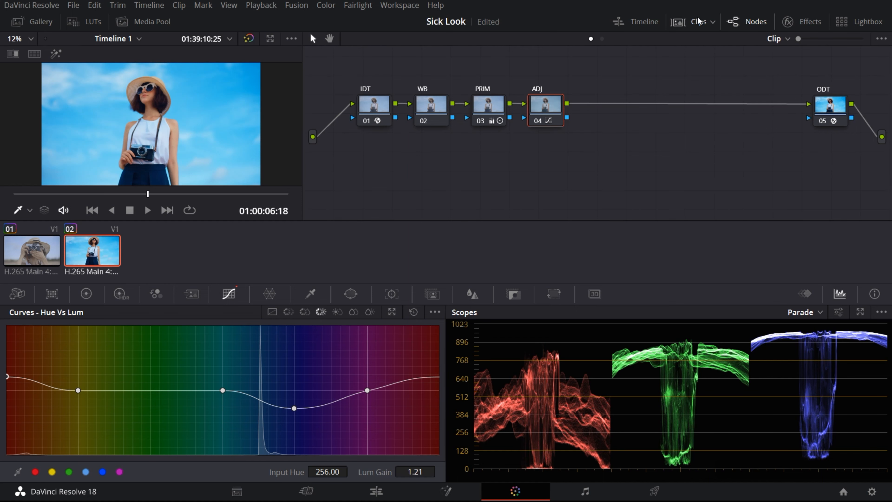
# Add a serial node after ADJ with a layer node beneath it, and open the layer mixer's composite mode choices.
pyautogui.click(694, 22)
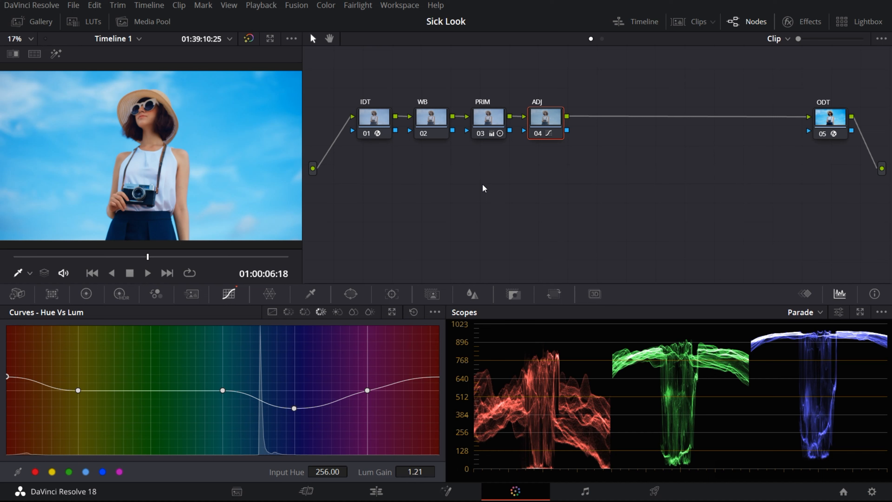
pyautogui.hotkey('alt', 's')
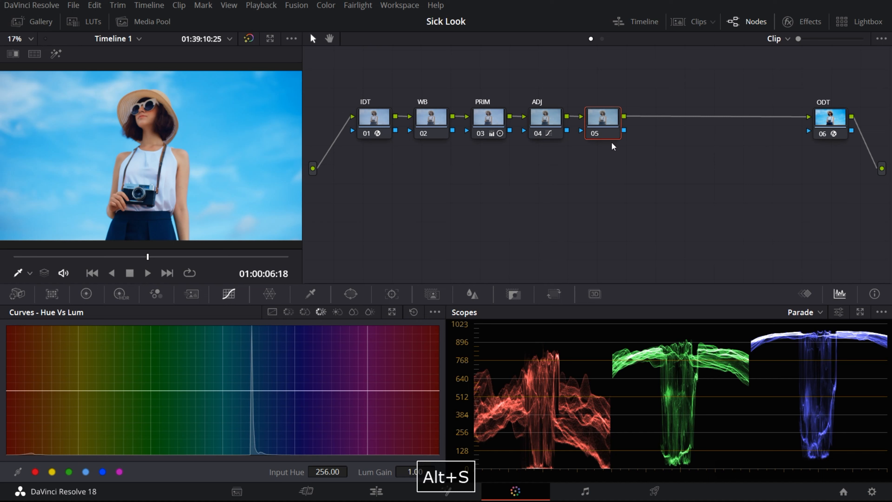
pyautogui.hotkey('alt', 'l')
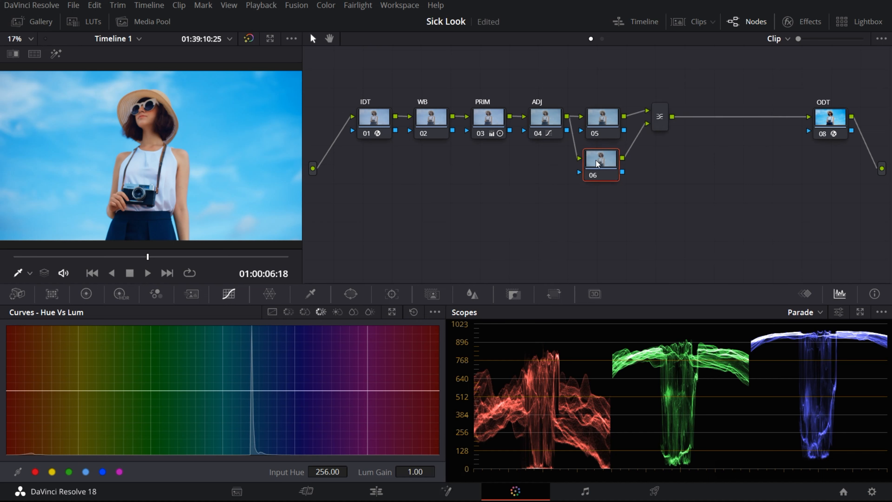
pyautogui.rightClick(664, 109)
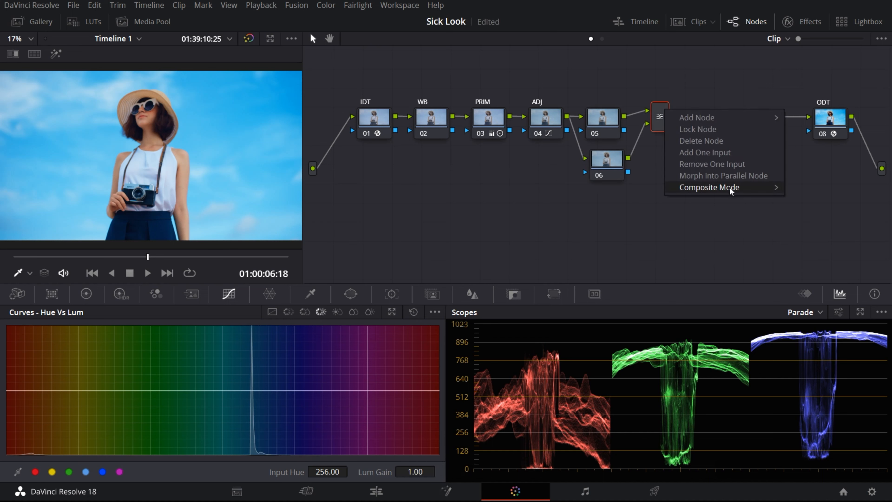
pyautogui.moveTo(728, 188)
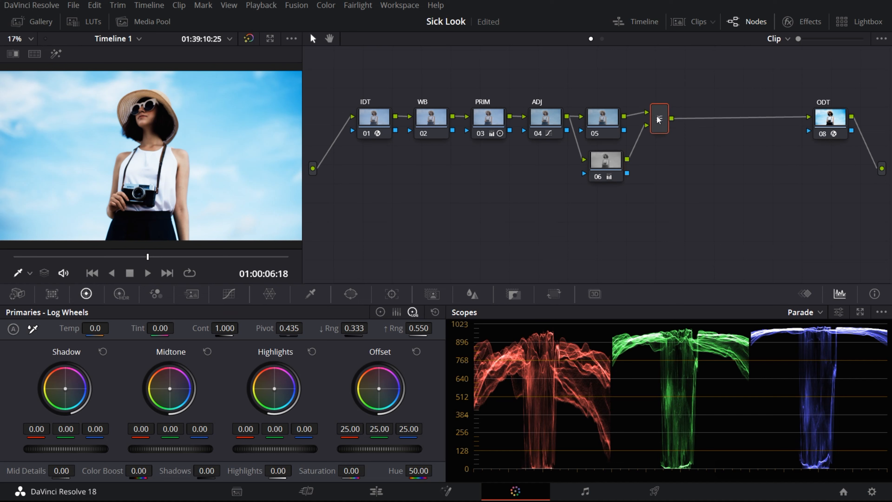
# Add a serial node after the layer mixer and lower its contrast to 0.752.
pyautogui.moveTo(659, 120); pyautogui.dragTo(655, 140)
pyautogui.hotkey('alt', 's')
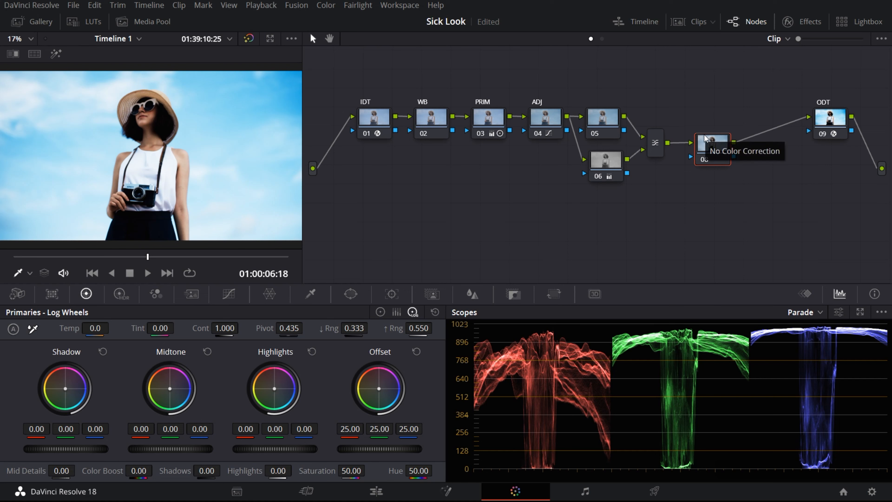
pyautogui.moveTo(220, 329); pyautogui.dragTo(176, 330)
# Select nodes 05 and 06 with the layer mixer and shift the group slightly toward node 08.
pyautogui.moveTo(586, 89); pyautogui.dragTo(670, 172)
pyautogui.click(605, 164)
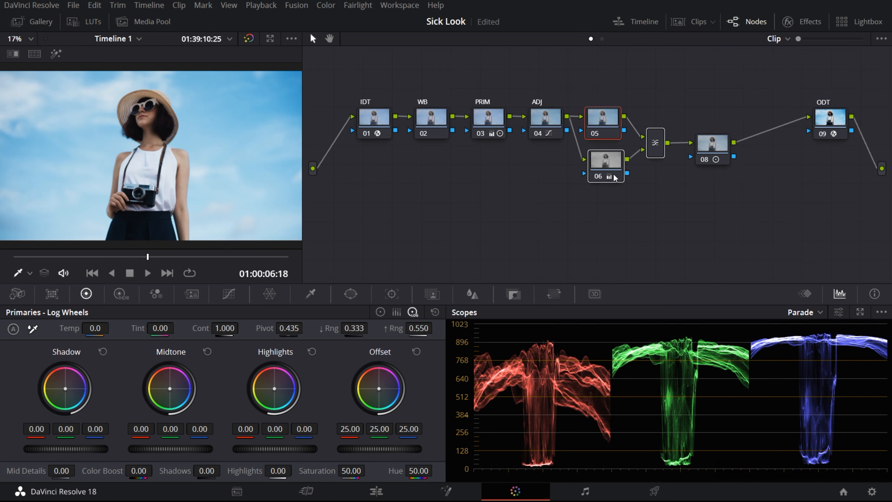
pyautogui.moveTo(607, 168); pyautogui.dragTo(612, 171)
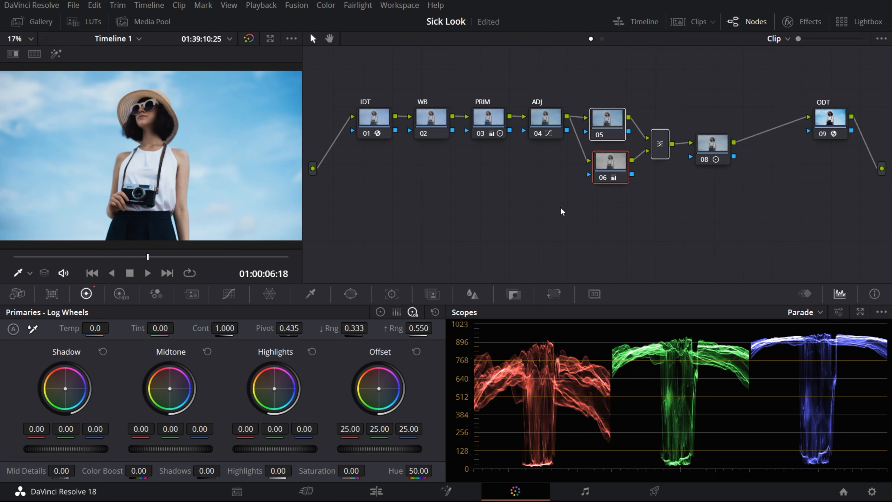
# Move the node that follows the layer mixer below the node tree and label it ADJ BB.
pyautogui.click(712, 150)
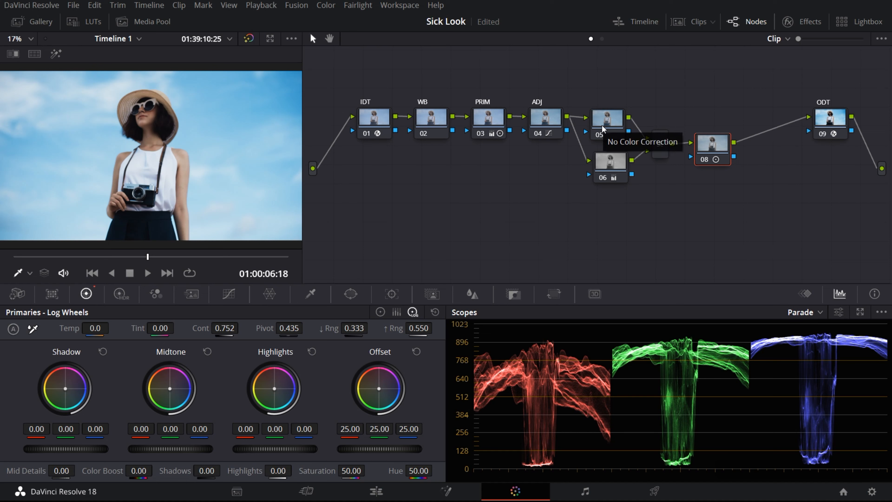
pyautogui.moveTo(719, 157); pyautogui.dragTo(653, 242)
pyautogui.press('Tab')
pyautogui.write('AD')
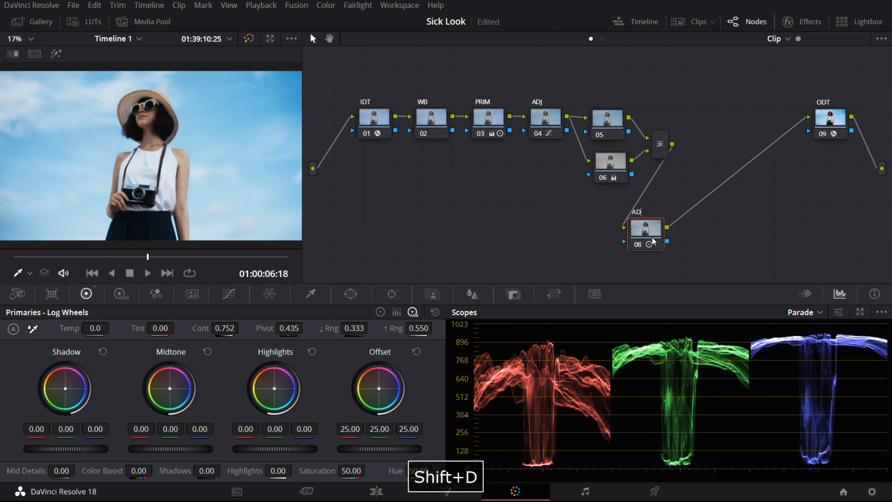
pyautogui.write('J SS')
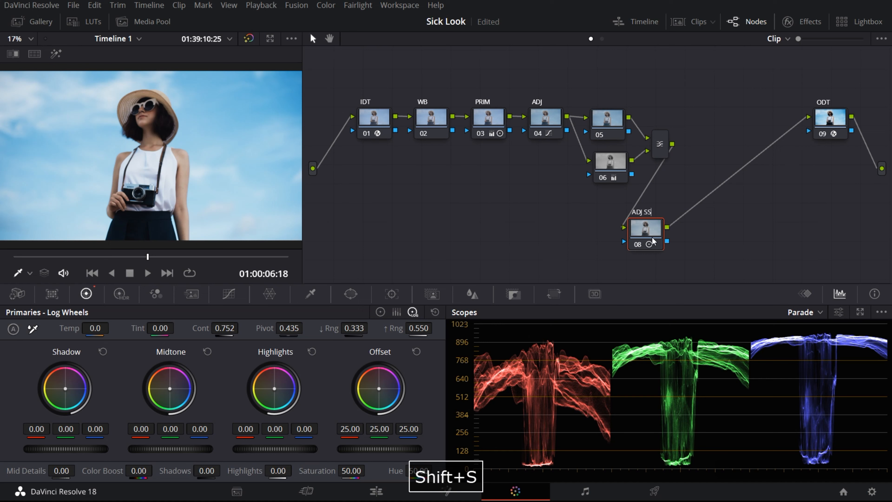
pyautogui.press('BackSpace')
pyautogui.press('BackSpace')
pyautogui.write('BB')
pyautogui.press('Return')
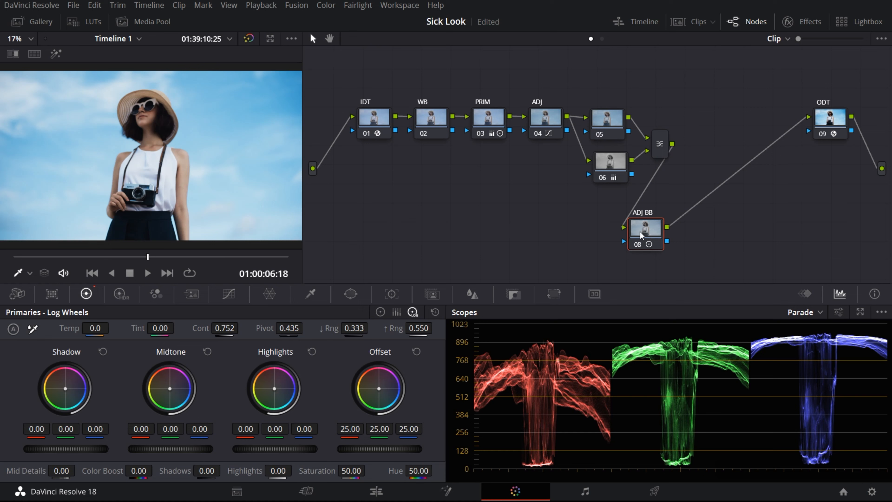
# Add a serial node after ADJ BB and label it SAT.
pyautogui.hotkey('alt', 's')
pyautogui.press('Tab')
pyautogui.write('SA')
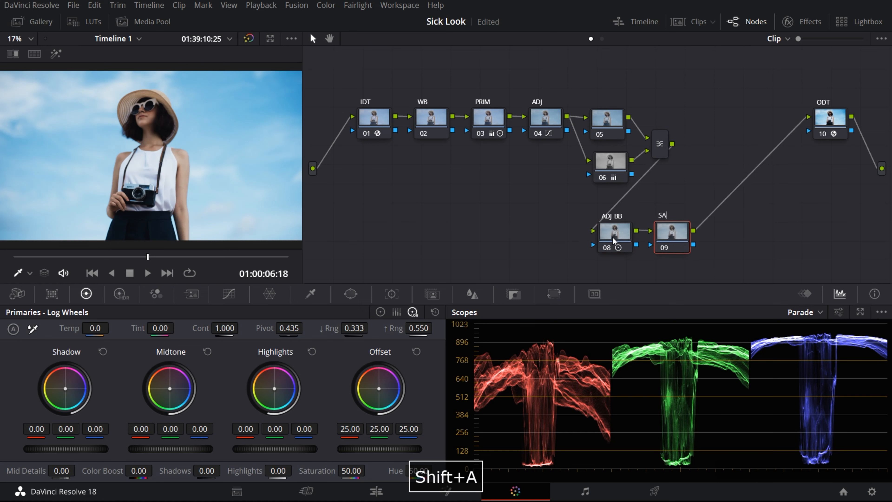
pyautogui.write('T')
pyautogui.press('Return')
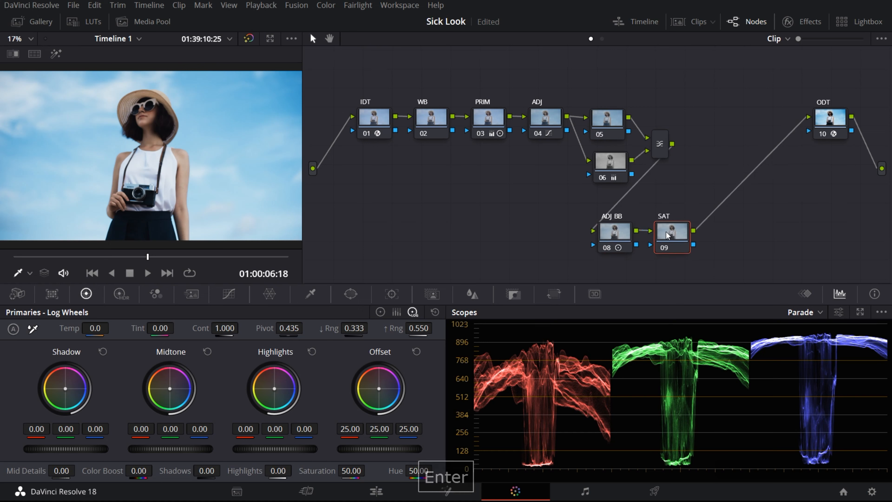
# Add a serial node after SAT and label it LOOK.
pyautogui.hotkey('alt', 's')
pyautogui.press('Tab')
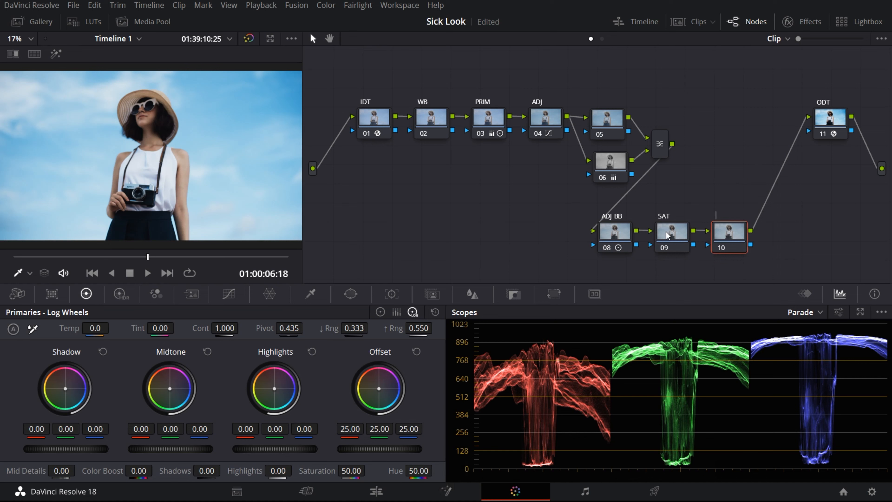
pyautogui.write('LOOK')
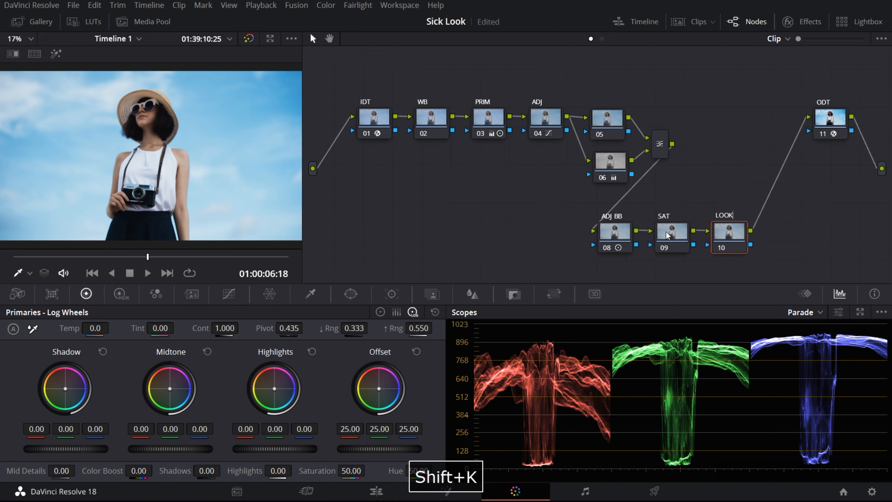
pyautogui.press('Return')
# On the LOOK node, shift the Highlights log wheel to 0.02, 0.03, -0.35 and lower the high range.
pyautogui.click(667, 235)
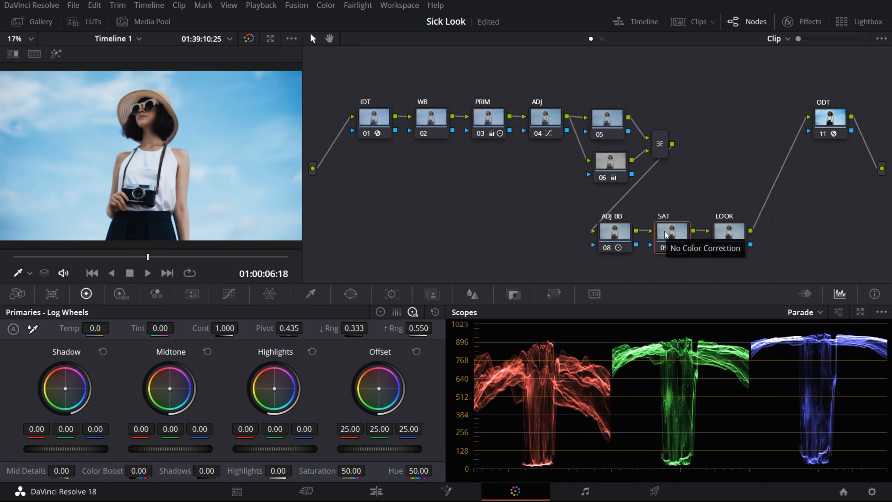
pyautogui.rightClick(724, 231)
pyautogui.click(710, 222)
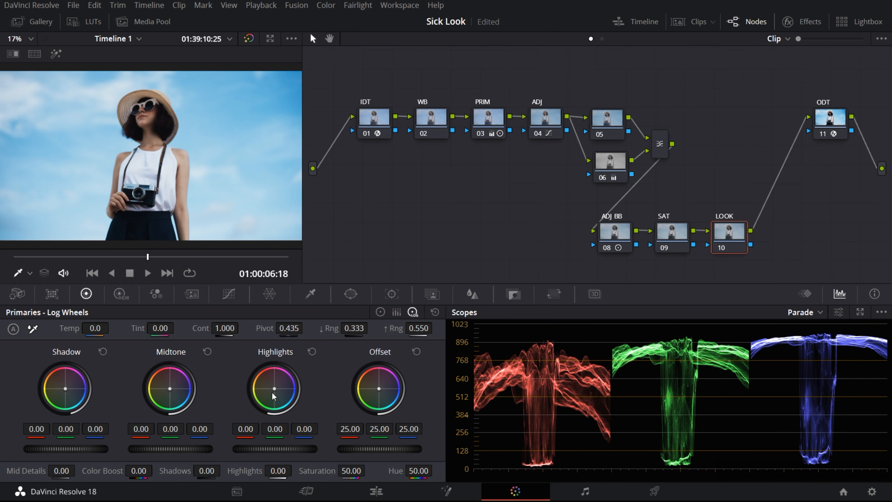
pyautogui.moveTo(275, 389); pyautogui.dragTo(269, 388)
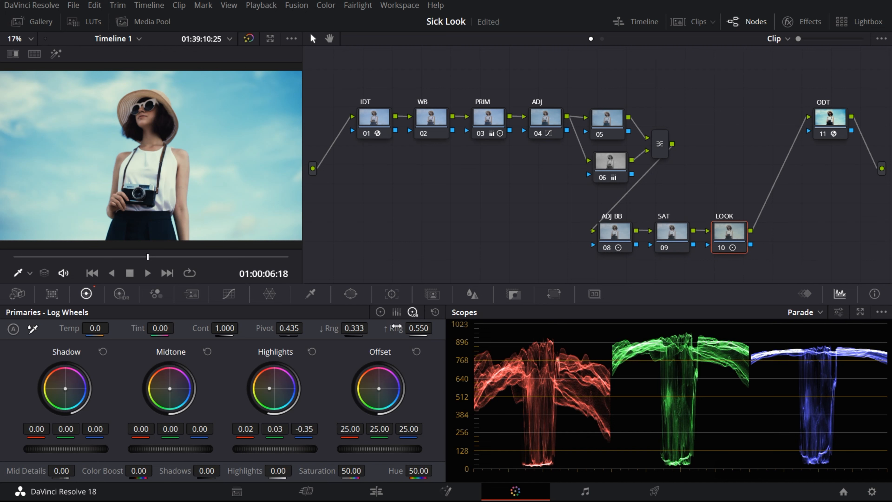
pyautogui.moveTo(439, 327); pyautogui.dragTo(435, 328)
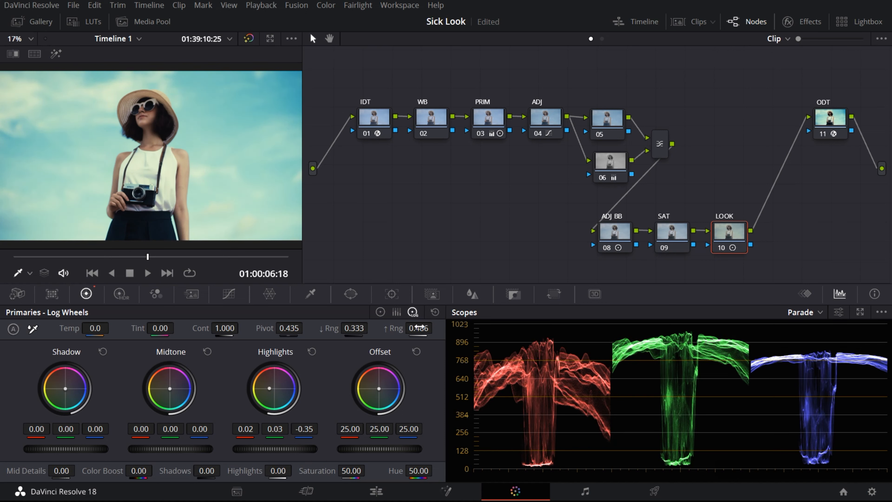
# Set the SAT node's color space to HSV.
pyautogui.click(668, 236)
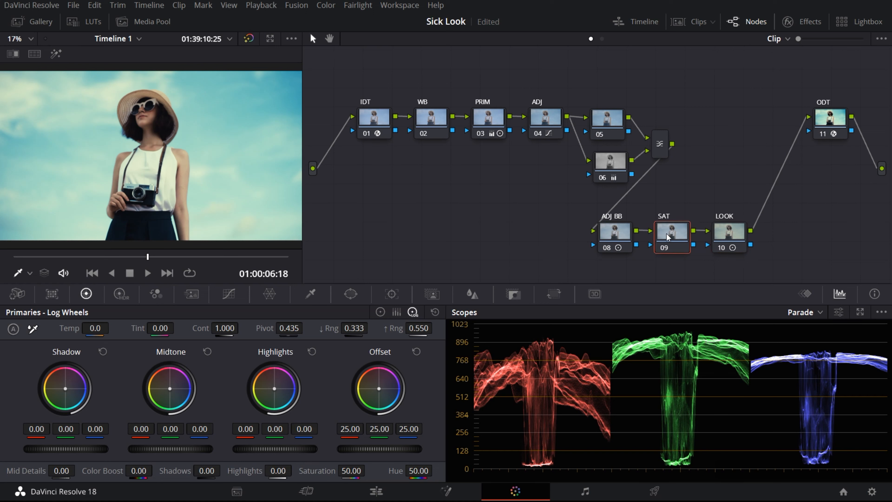
pyautogui.rightClick(668, 236)
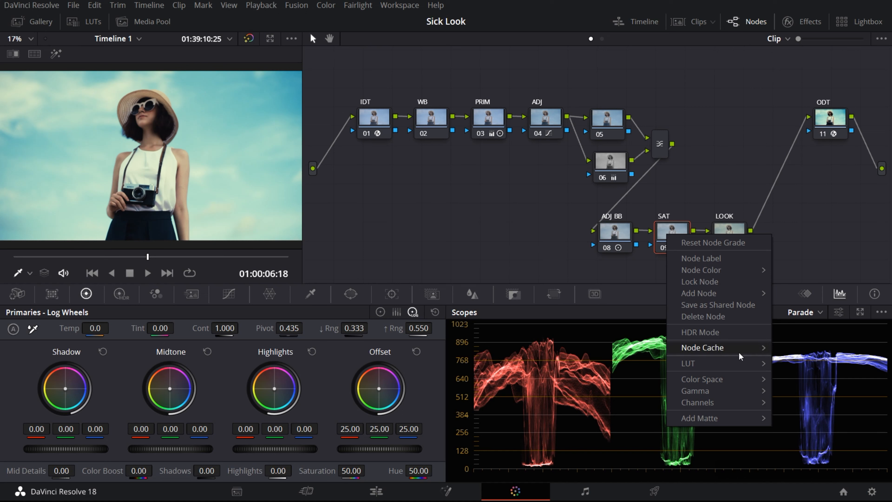
pyautogui.moveTo(740, 353)
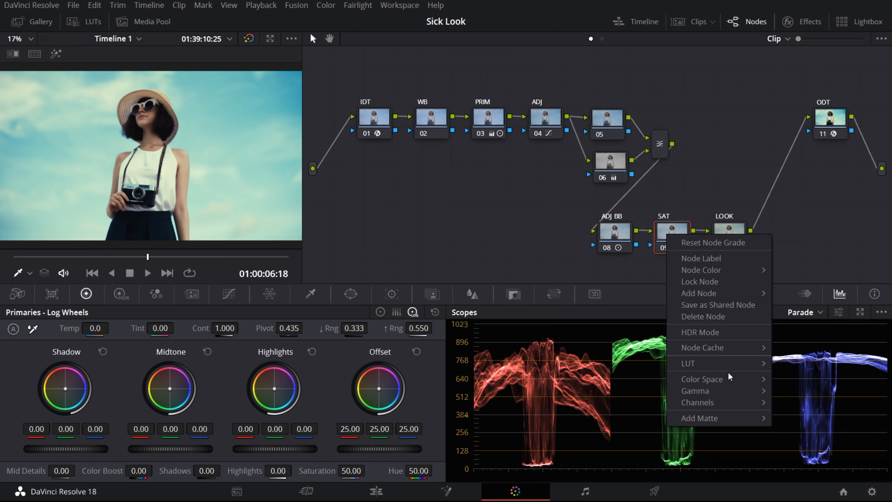
pyautogui.moveTo(720, 380)
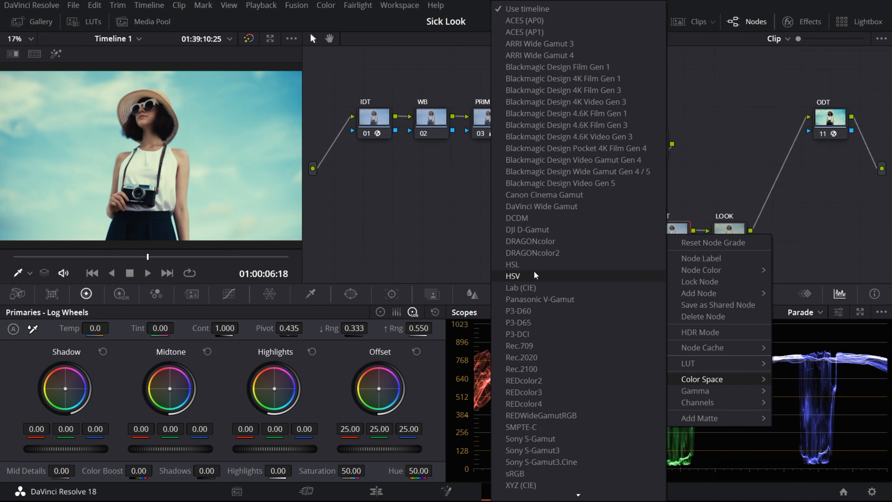
pyautogui.click(531, 276)
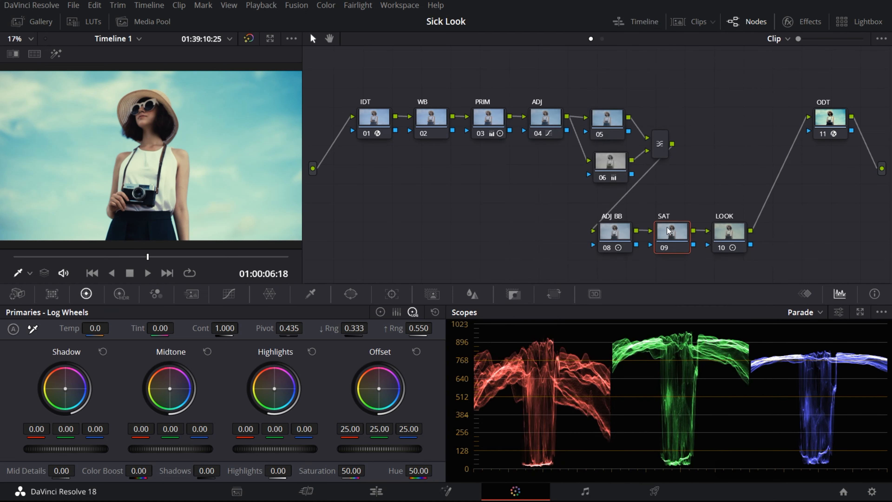
# Disable Channel 1 and Channel 3 on the SAT node so only Channel 2 stays active.
pyautogui.rightClick(666, 228)
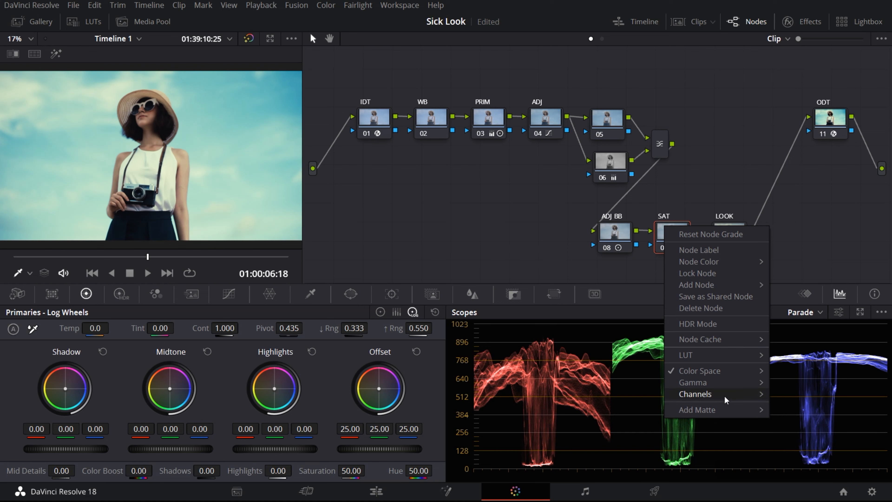
pyautogui.click(790, 394)
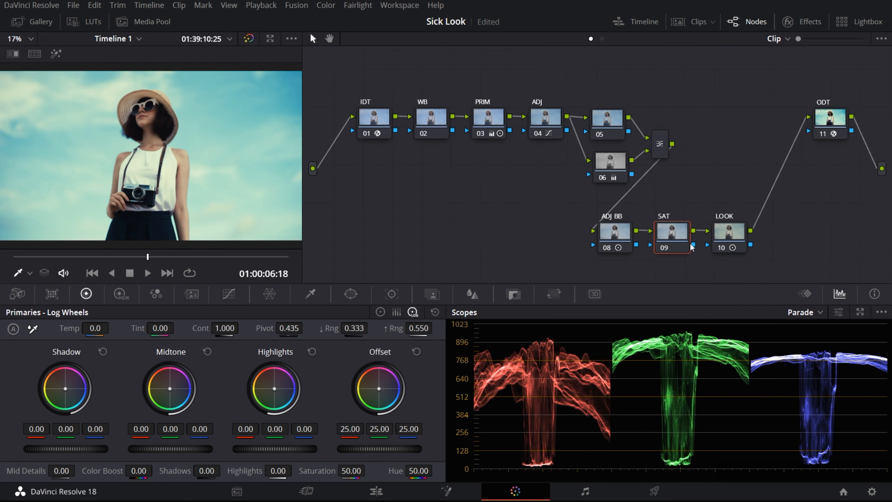
pyautogui.rightClick(674, 233)
pyautogui.moveTo(755, 401)
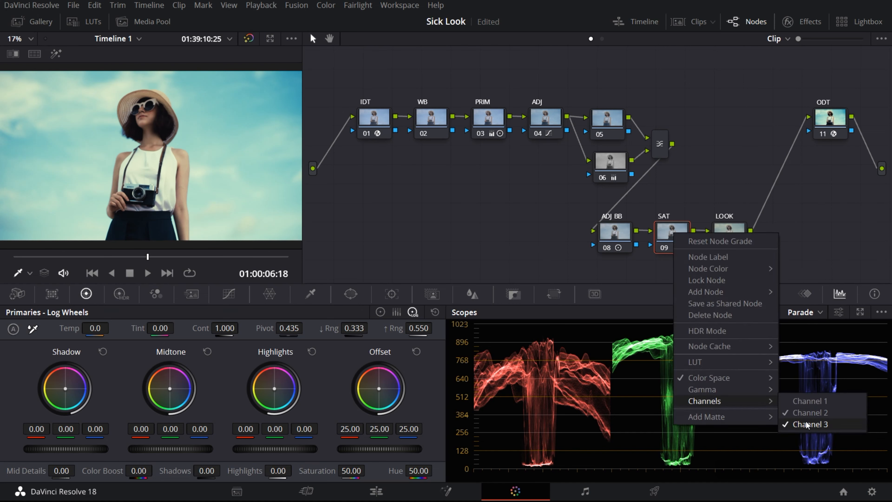
pyautogui.click(813, 423)
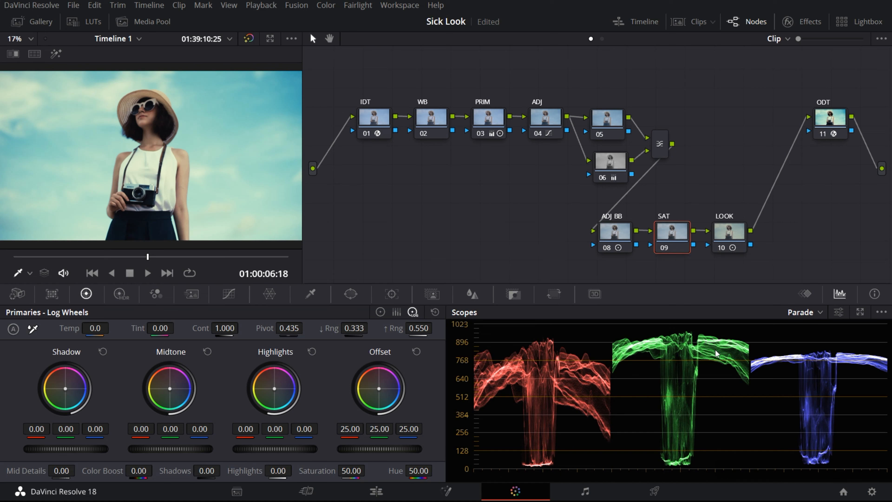
# Lower the SAT node's master Gamma to -0.01 with the primaries color wheels.
pyautogui.click(380, 312)
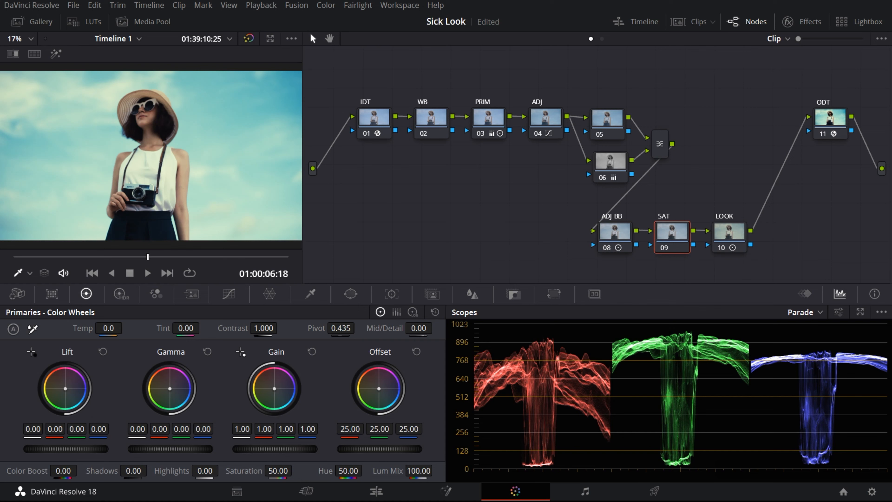
pyautogui.moveTo(170, 449); pyautogui.dragTo(160, 449)
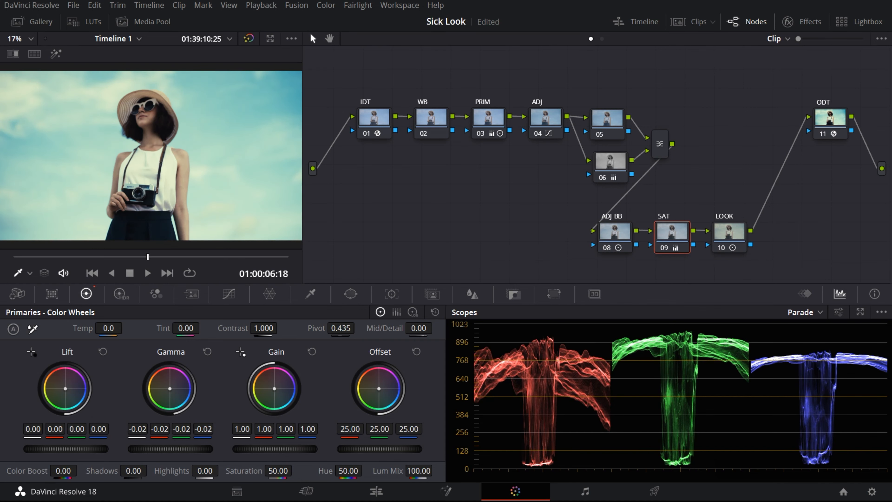
pyautogui.moveTo(140, 453)
pyautogui.mouseDown()
pyautogui.moveTo(161, 454)
pyautogui.moveTo(140, 453)
pyautogui.mouseUp()
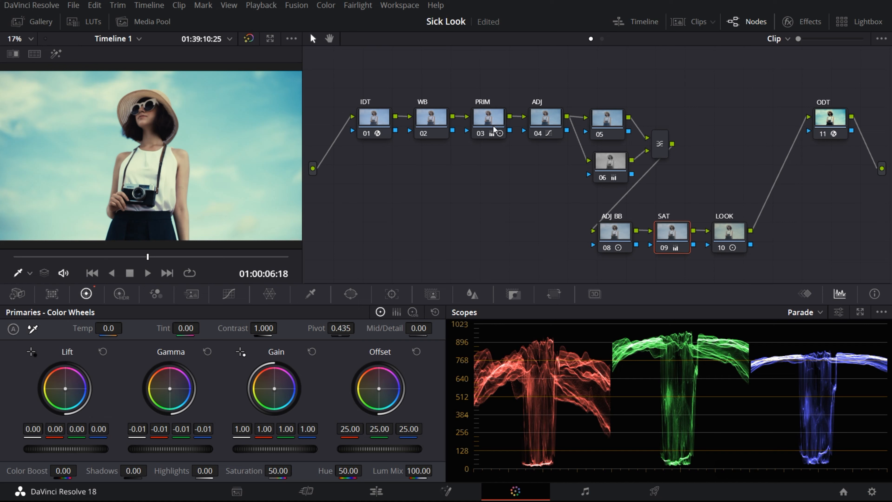
# Lower the pivot on the ADJ BB node to about 0.27, and select the desaturated layer node 06.
pyautogui.click(618, 232)
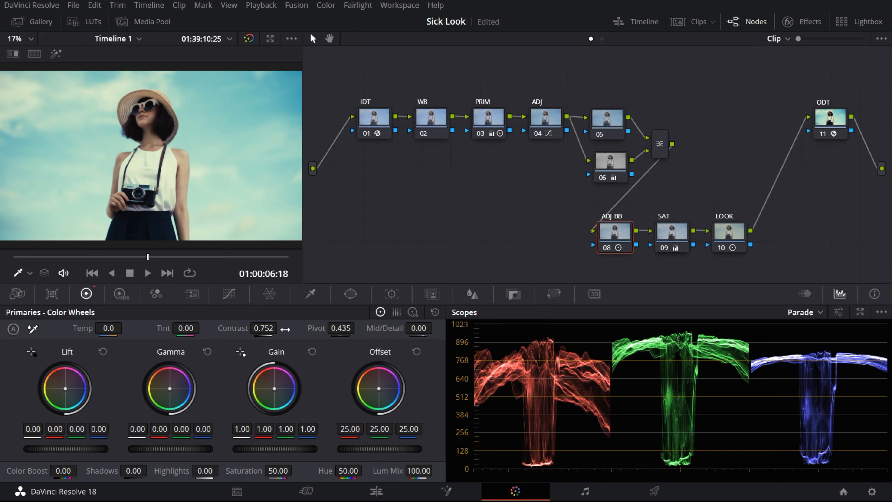
pyautogui.moveTo(347, 329)
pyautogui.mouseDown()
pyautogui.moveTo(287, 329)
pyautogui.moveTo(348, 328)
pyautogui.mouseUp()
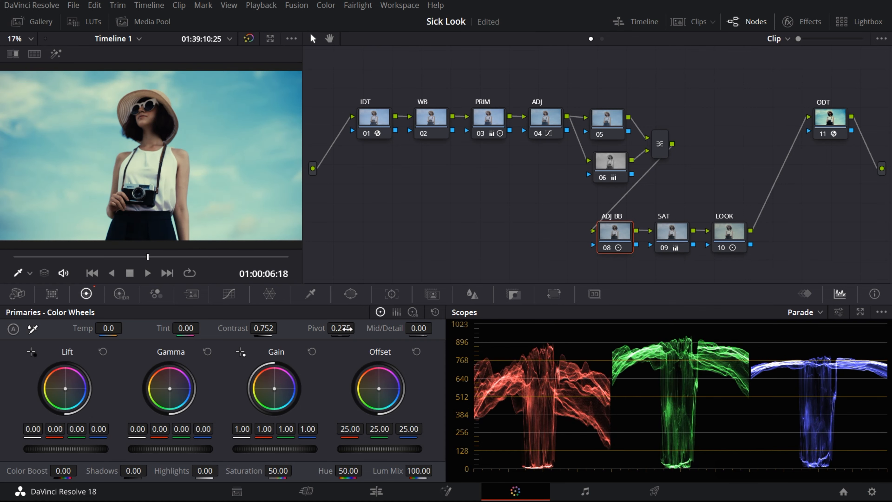
pyautogui.click(622, 165)
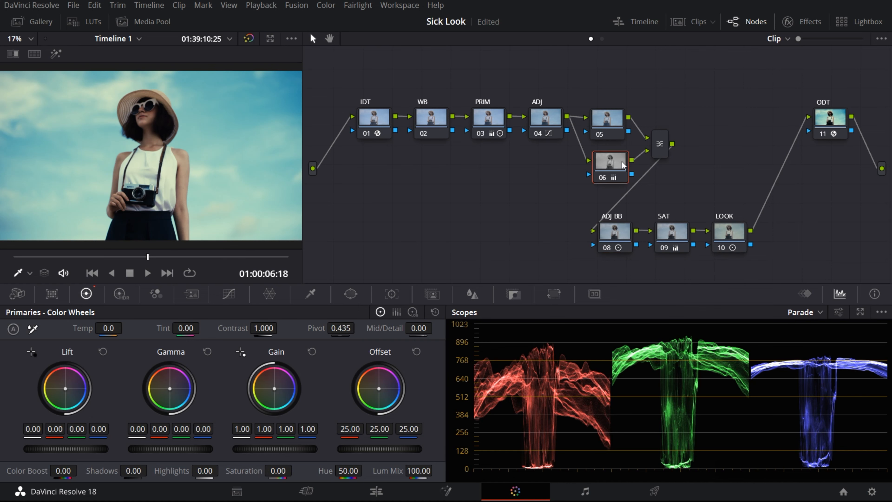
# Apply the second clip's grade to the first clip.
pyautogui.moveTo(622, 165); pyautogui.dragTo(618, 165)
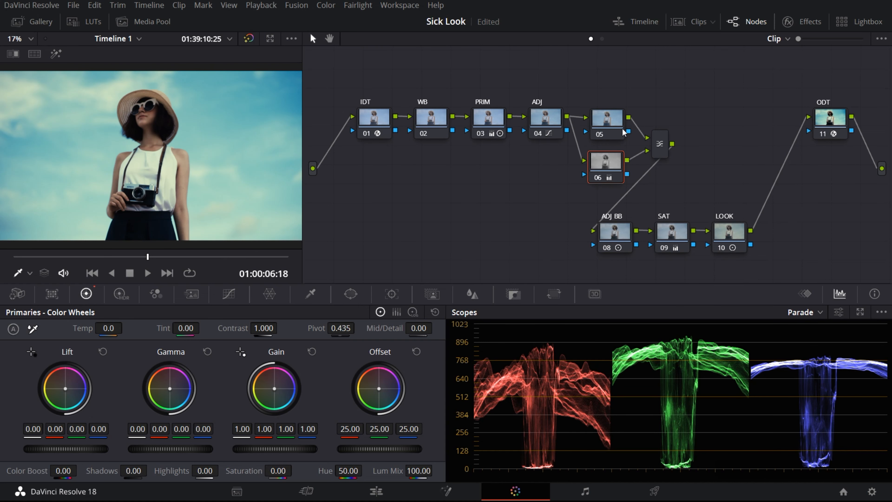
pyautogui.click(691, 21)
pyautogui.click(31, 252)
pyautogui.rightClick(92, 260)
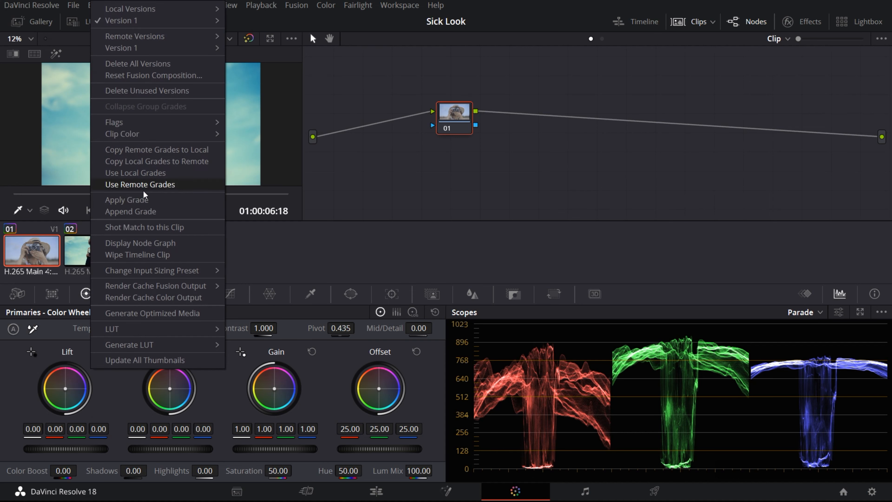
pyautogui.click(132, 196)
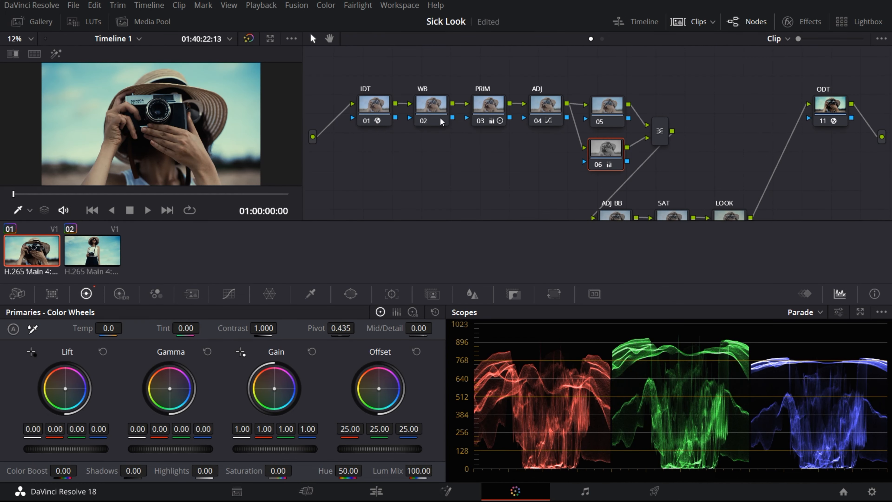
# Raise the Offset of the first clip's PRIM node to 31.00 with the primaries color wheels.
pyautogui.click(485, 111)
pyautogui.moveTo(380, 448); pyautogui.dragTo(403, 449)
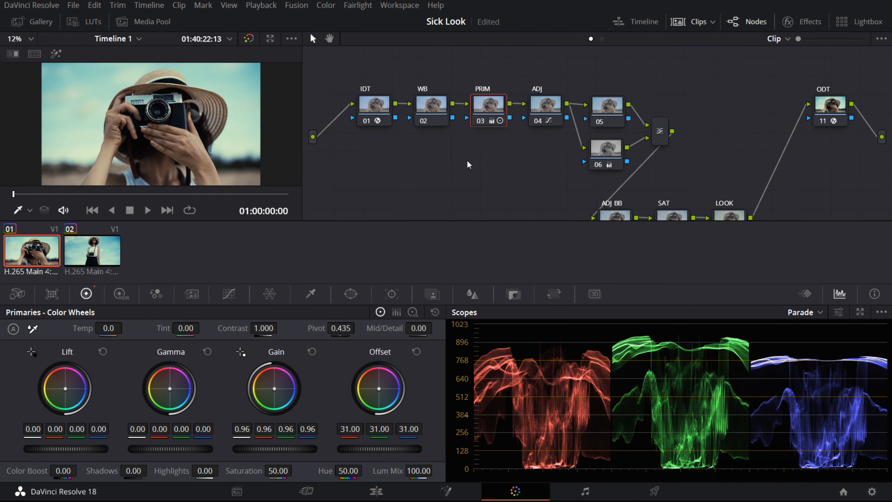
pyautogui.scroll(-4, 467, 162)
pyautogui.scroll(3, 467, 161)
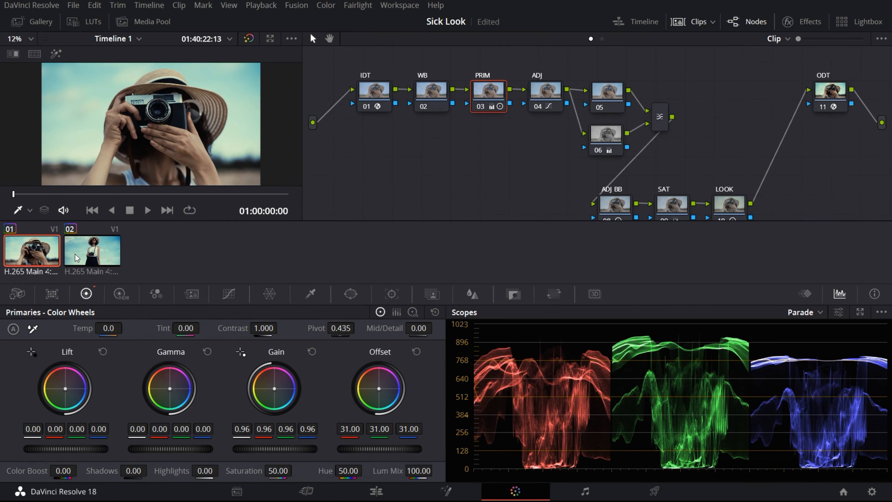
# Select both clips and add them into a new group, entering Beach 1 as the group name.
pyautogui.keyDown('ctrl'); pyautogui.click(85, 253); pyautogui.keyUp('ctrl')
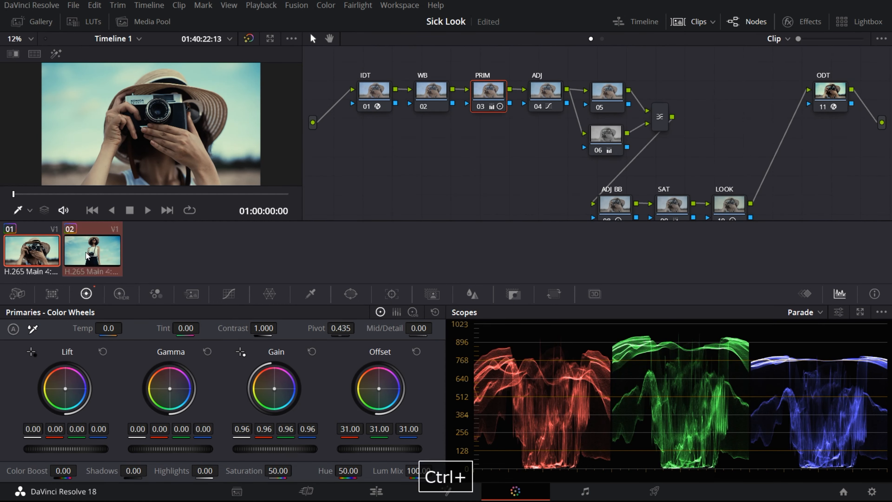
pyautogui.keyDown('ctrl'); pyautogui.click(32, 252); pyautogui.keyUp('ctrl')
pyautogui.rightClick(44, 251)
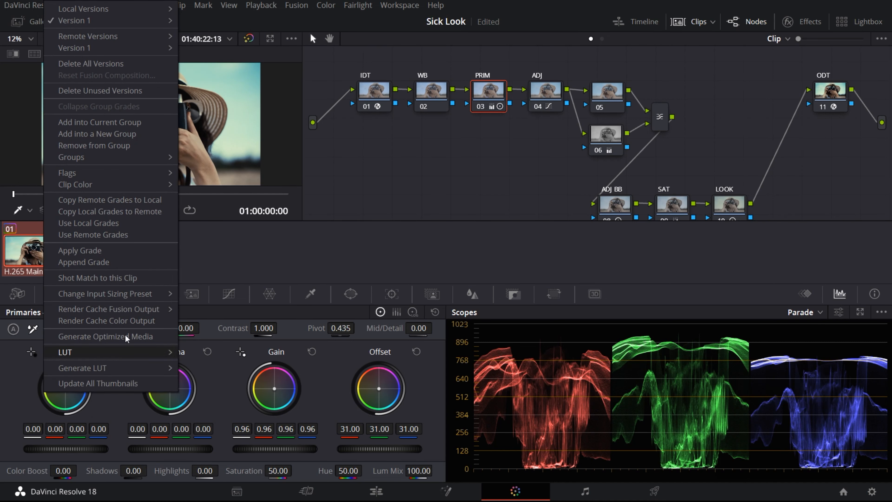
pyautogui.click(112, 138)
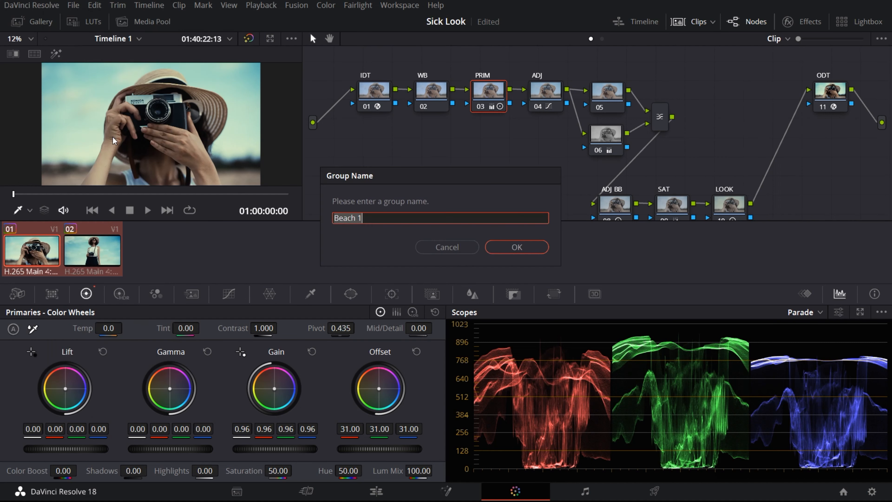
pyautogui.write('Beach 1')
pyautogui.press('Return')
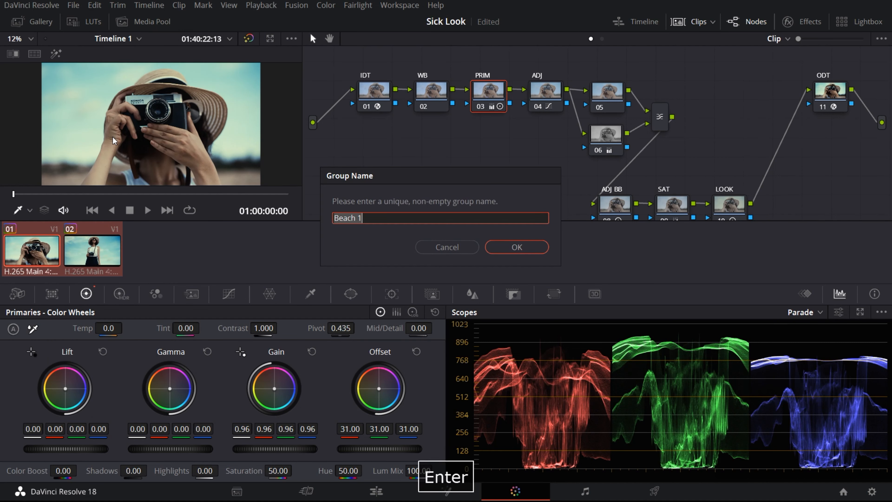
pyautogui.press('Return')
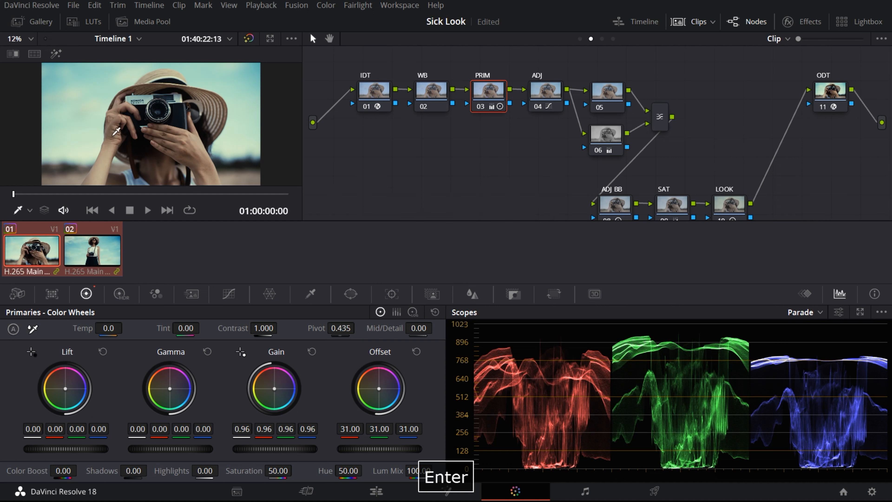
# Find the Film Grain effect and apply it to node 01 of the Group Pre-Clip graph.
pyautogui.click(587, 38)
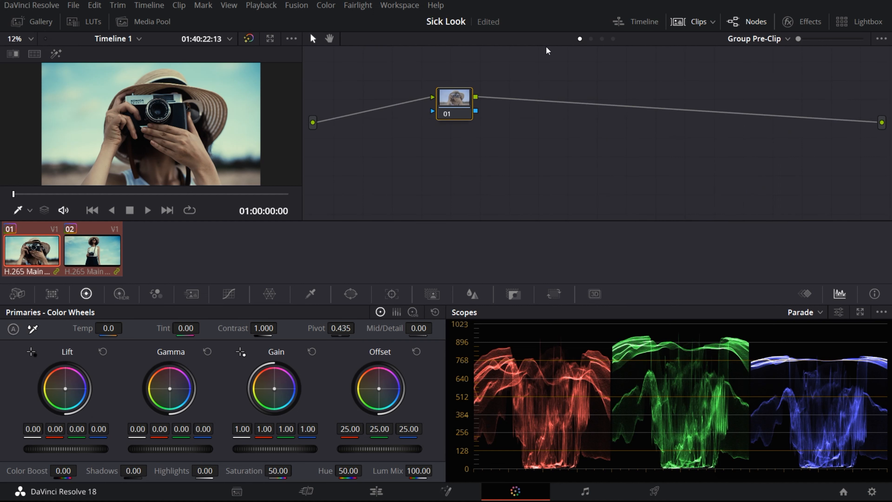
pyautogui.click(801, 21)
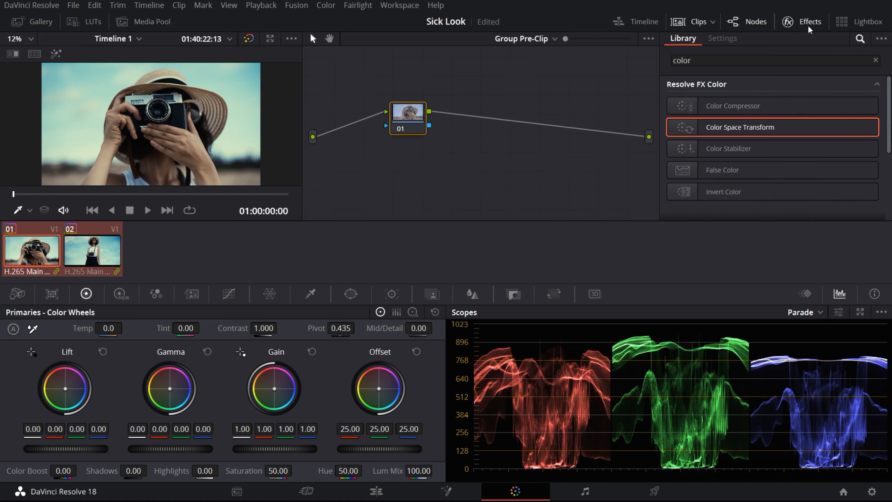
pyautogui.click(701, 61)
pyautogui.hotkey('ctrl', 's')
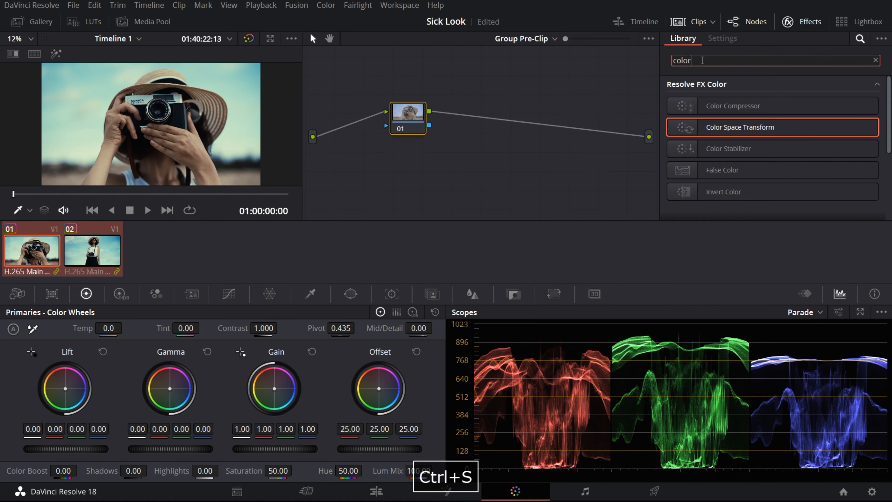
pyautogui.hotkey('ctrl', 'a')
pyautogui.press('BackSpace')
pyautogui.write('grain')
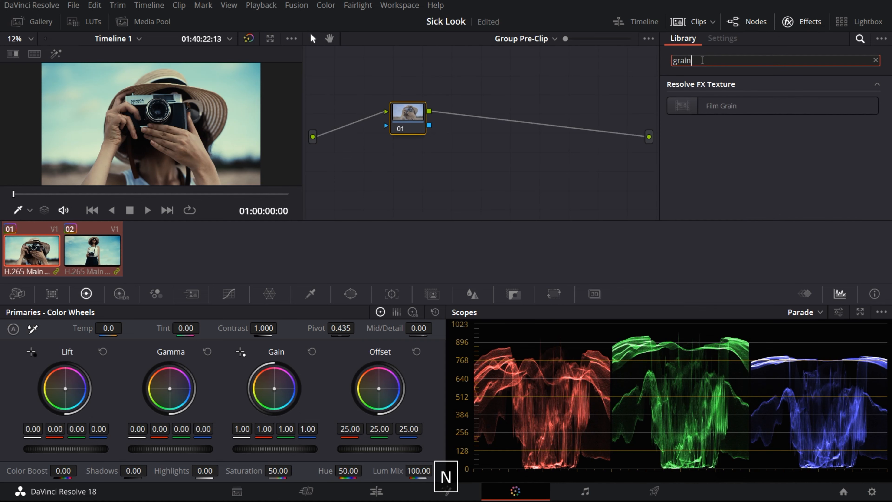
pyautogui.moveTo(721, 106); pyautogui.dragTo(404, 115)
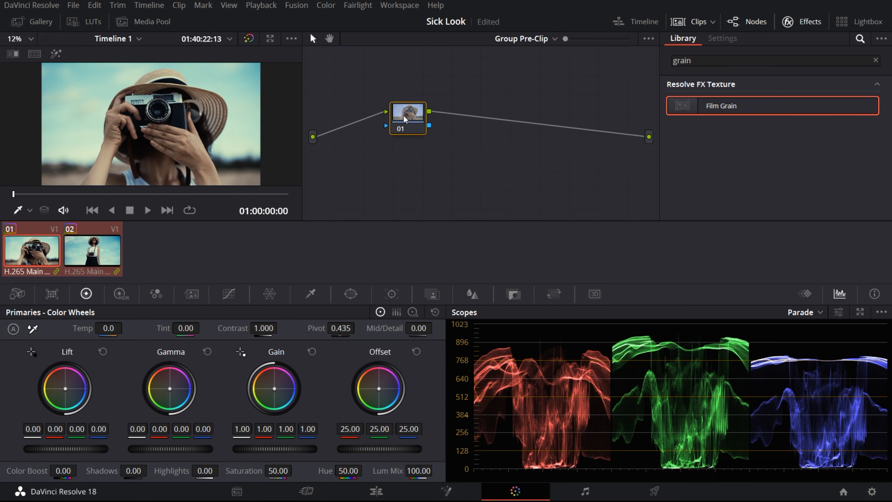
# Set the Film Grain composite type to Hard Light and hide the clip thumbnails to enlarge the preview.
pyautogui.click(792, 116)
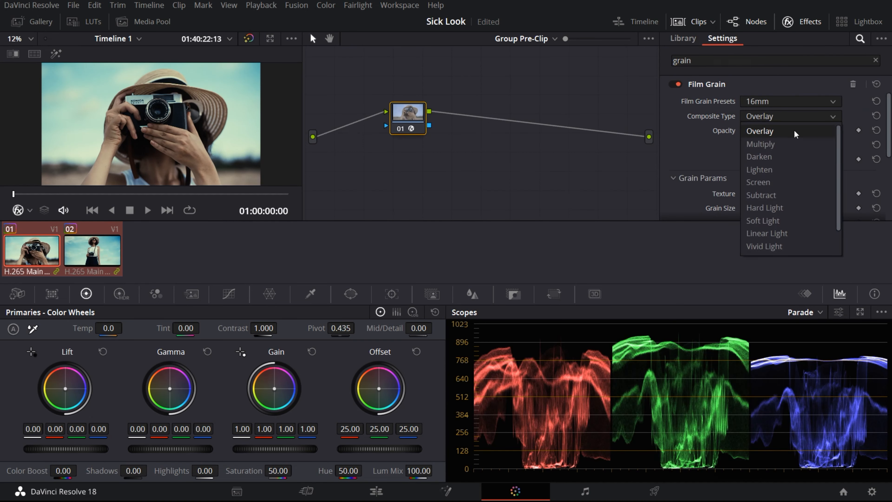
pyautogui.click(776, 209)
pyautogui.click(691, 21)
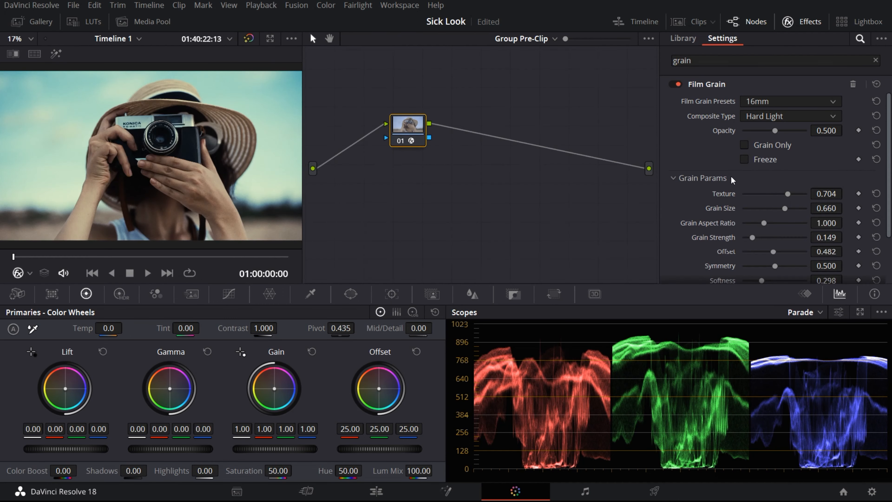
# Set the film grain's Texture to about 0.19, Grain Size to 0 and Grain Strength to about 0.71.
pyautogui.scroll(-2, 730, 175)
pyautogui.moveTo(787, 133); pyautogui.dragTo(793, 176)
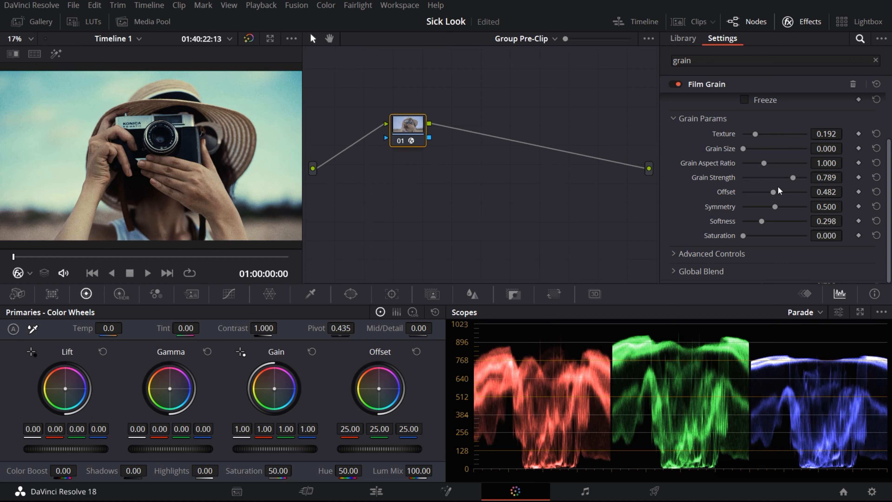
pyautogui.click(784, 177)
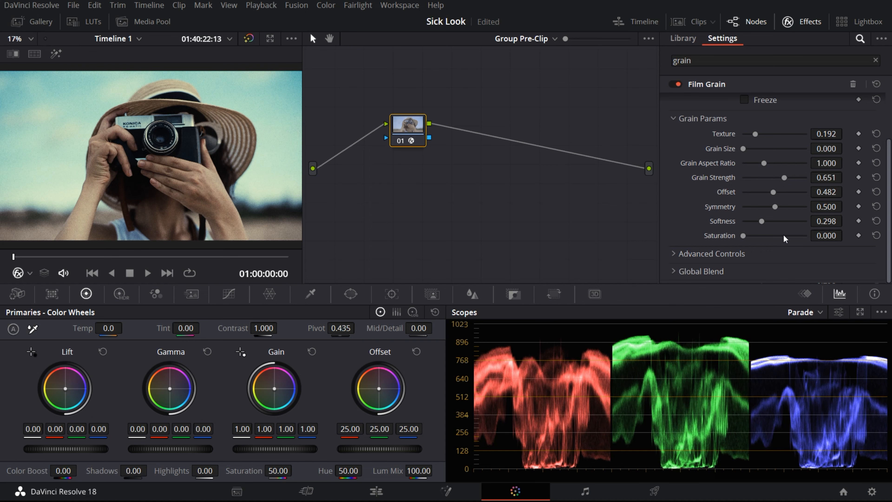
pyautogui.click(788, 178)
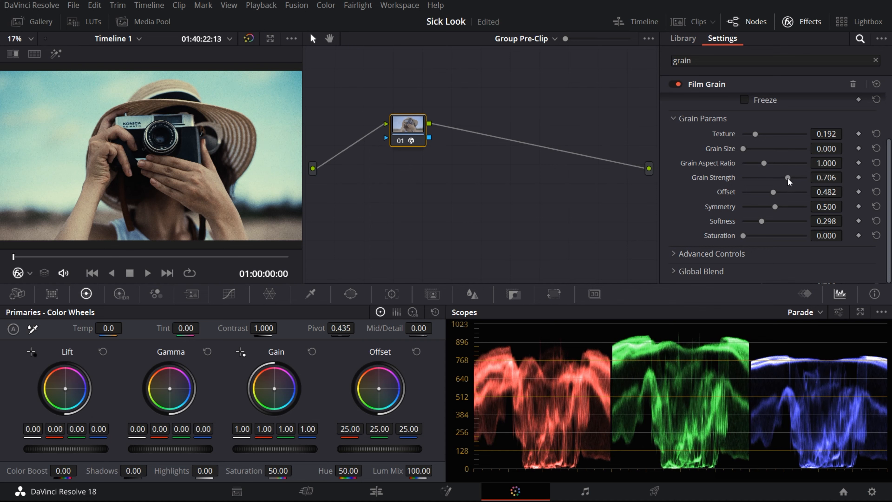
# Lower the film grain's Highlights to about 0.10 and Midtones to about 0.18 in its advanced controls.
pyautogui.click(674, 255)
pyautogui.scroll(-3, 695, 259)
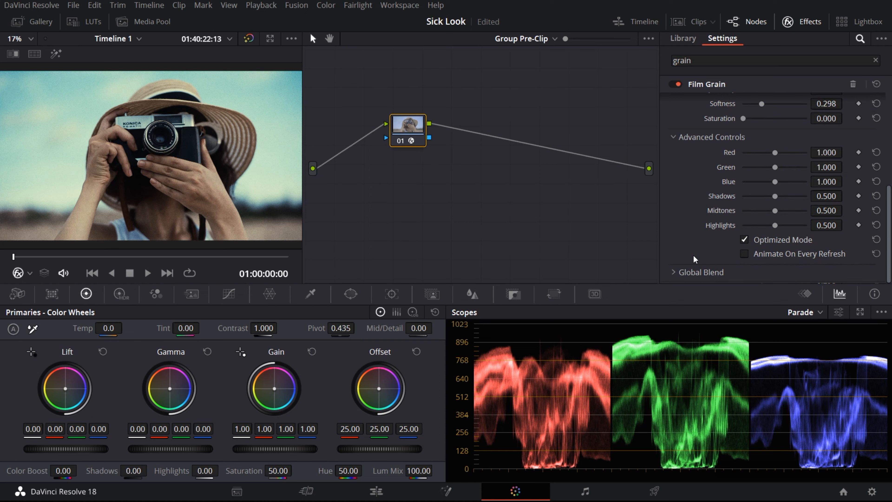
pyautogui.moveTo(773, 226); pyautogui.dragTo(754, 211)
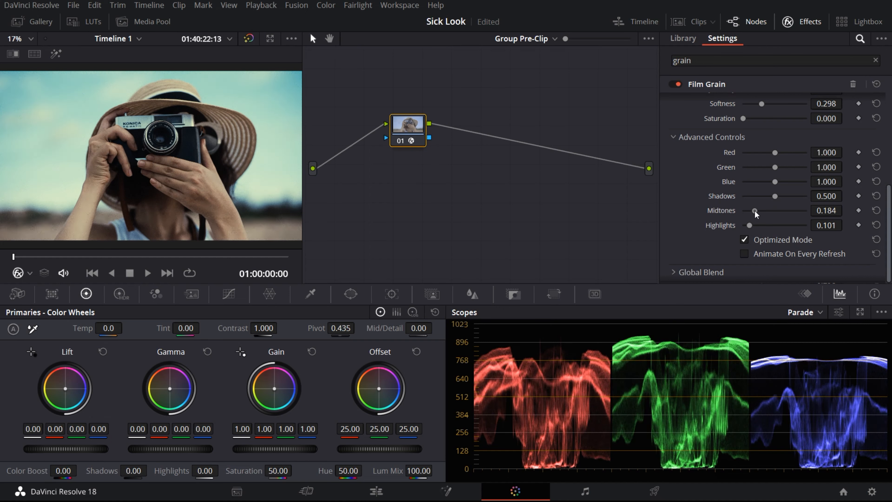
# Close the effects settings, show the clip thumbnails again and disable the Film Grain node in the Group Pre-Clip graph.
pyautogui.click(802, 22)
pyautogui.click(749, 23)
pyautogui.click(699, 23)
pyautogui.click(749, 24)
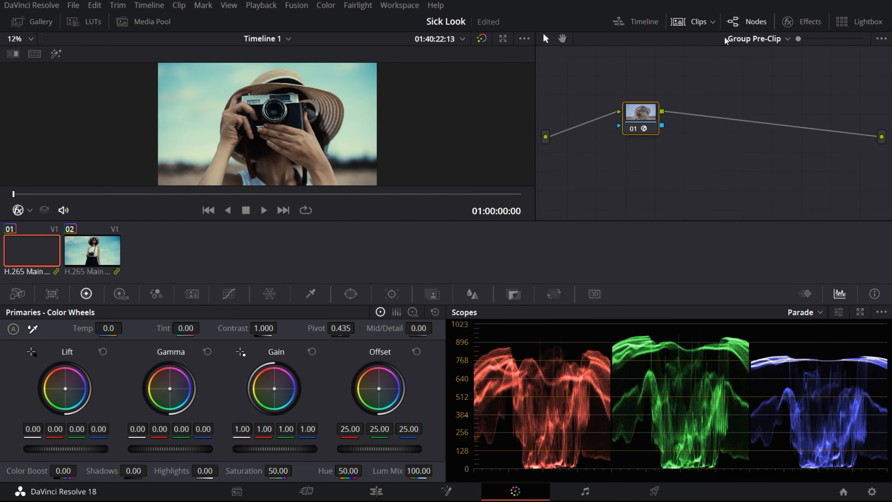
pyautogui.click(761, 39)
pyautogui.hotkey('shift', 'd')
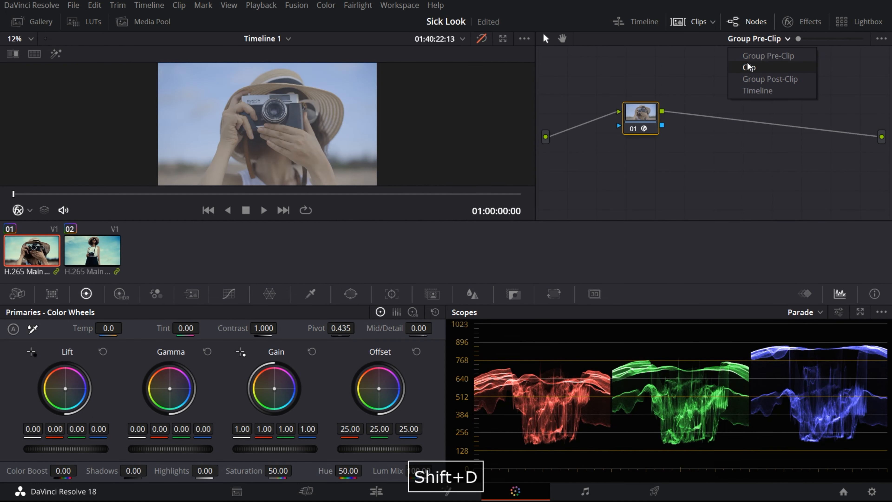
pyautogui.click(758, 39)
pyautogui.hotkey('ctrl', 'd')
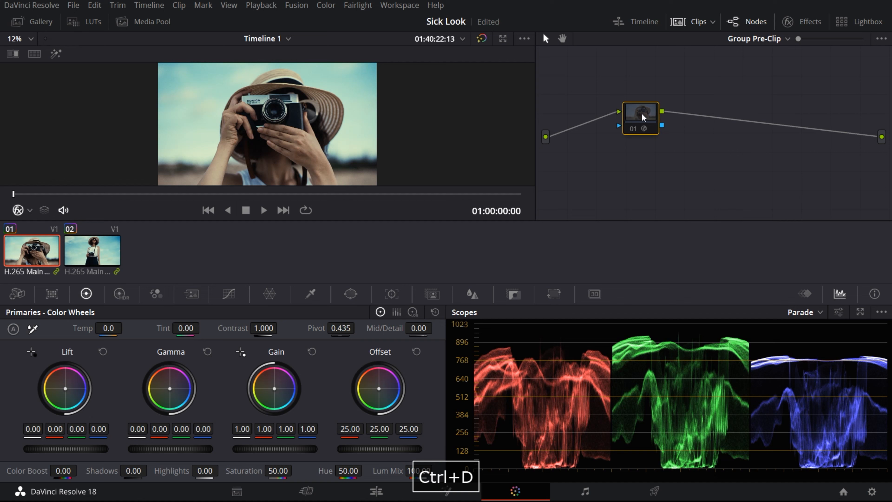
# Switch the node graph to the Clip level and widen it to fit the first clip's whole node tree.
pyautogui.click(758, 39)
pyautogui.click(750, 66)
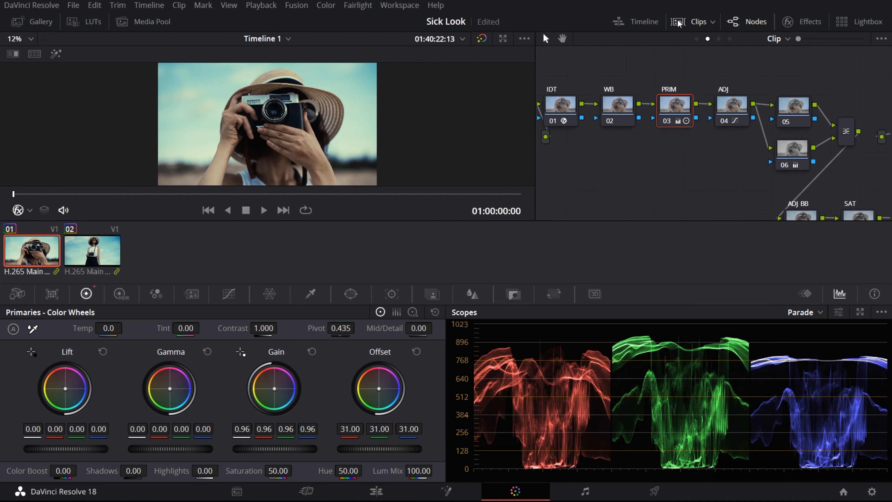
pyautogui.moveTo(536, 81); pyautogui.dragTo(260, 112)
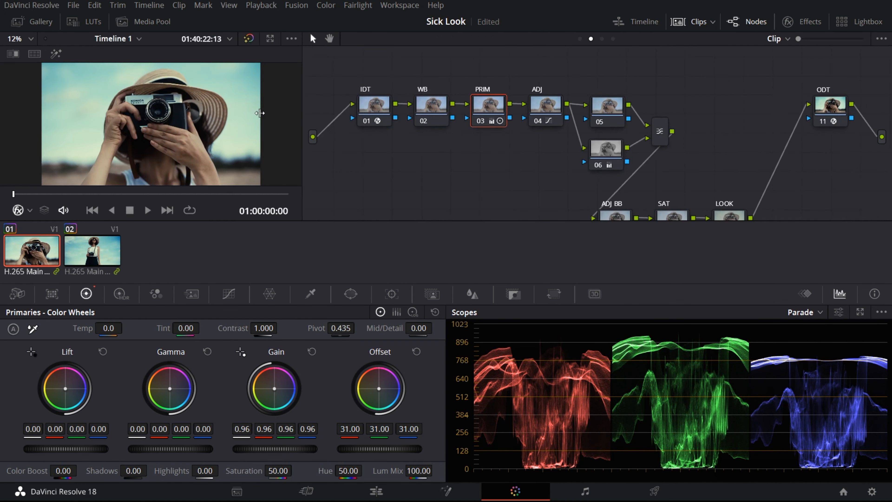
pyautogui.scroll(-3, 611, 112)
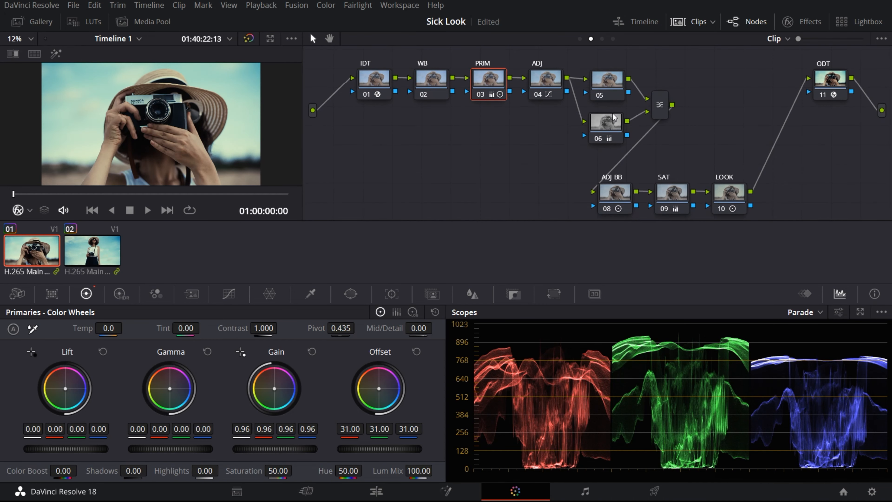
# Disable all nodes of the first clip and re-enable only the IDT and ODT nodes.
pyautogui.hotkey('alt', 'd')
pyautogui.hotkey('ctrl', 'd')
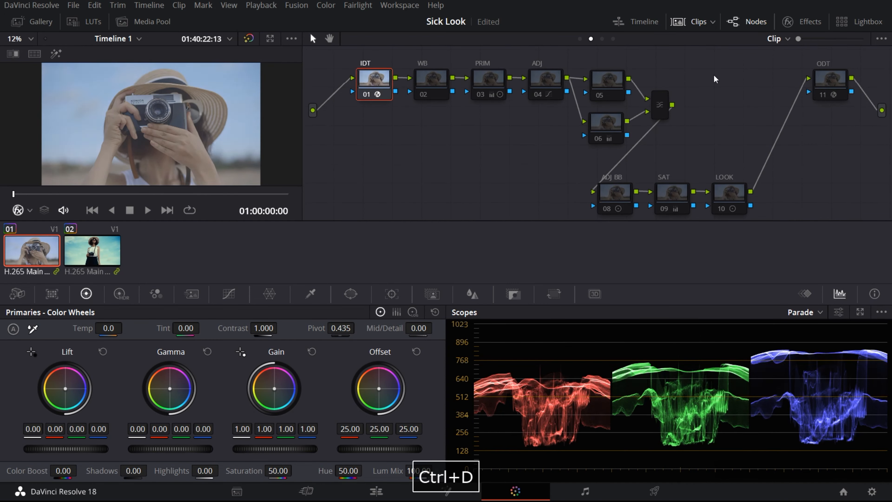
pyautogui.click(824, 85)
pyautogui.hotkey('ctrl', 'd')
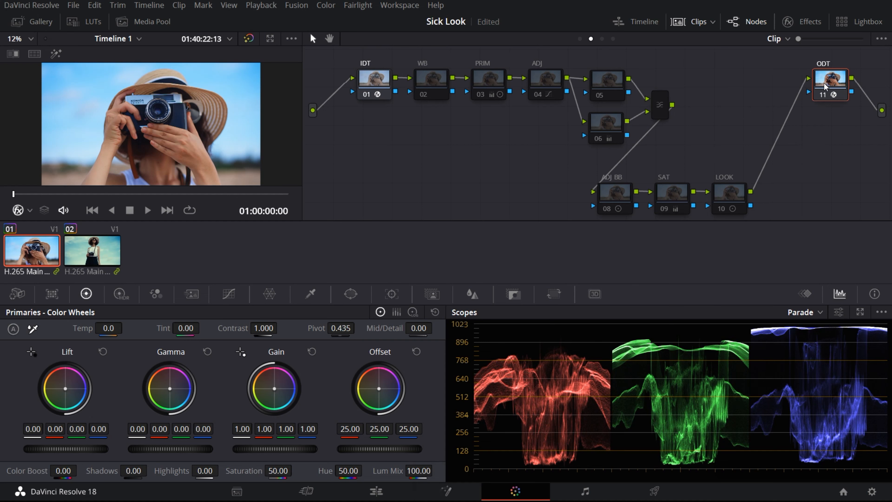
# Re-enable the PRIM and ADJ nodes on the first clip.
pyautogui.click(500, 78)
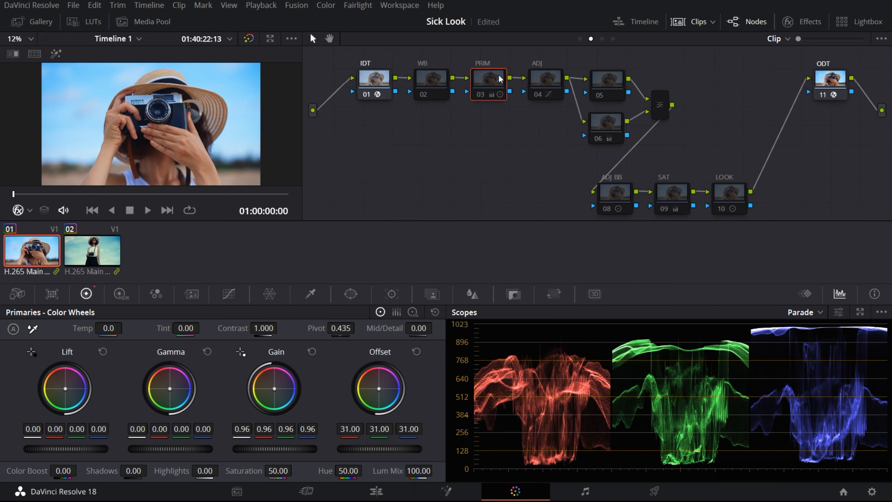
pyautogui.hotkey('ctrl', 'd')
pyautogui.click(558, 80)
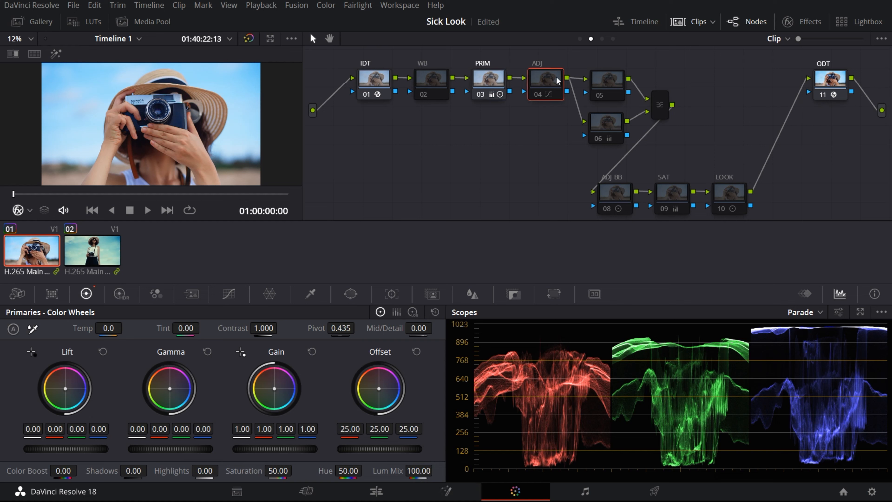
pyautogui.hotkey('ctrl', 'd')
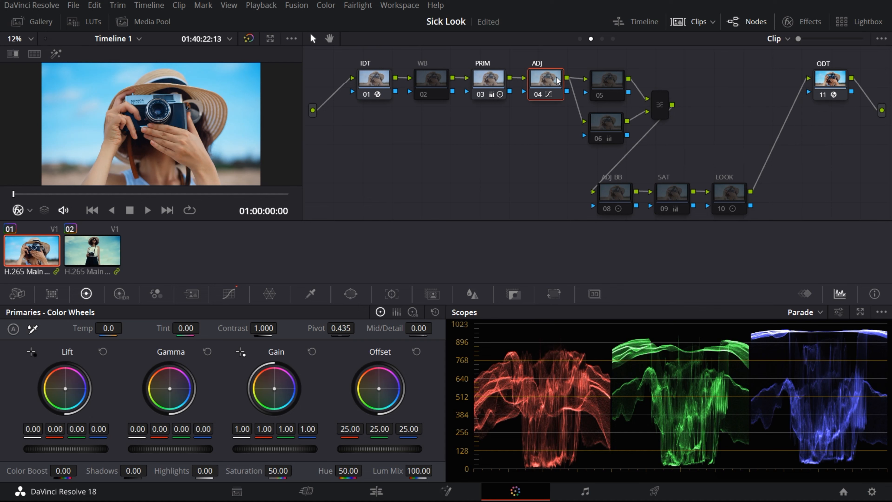
# Re-enable layer nodes 05 and 06 together with the layer mixer that combines them.
pyautogui.click(611, 84)
pyautogui.hotkey('ctrl', 'd')
pyautogui.click(610, 121)
pyautogui.hotkey('ctrl', 'd')
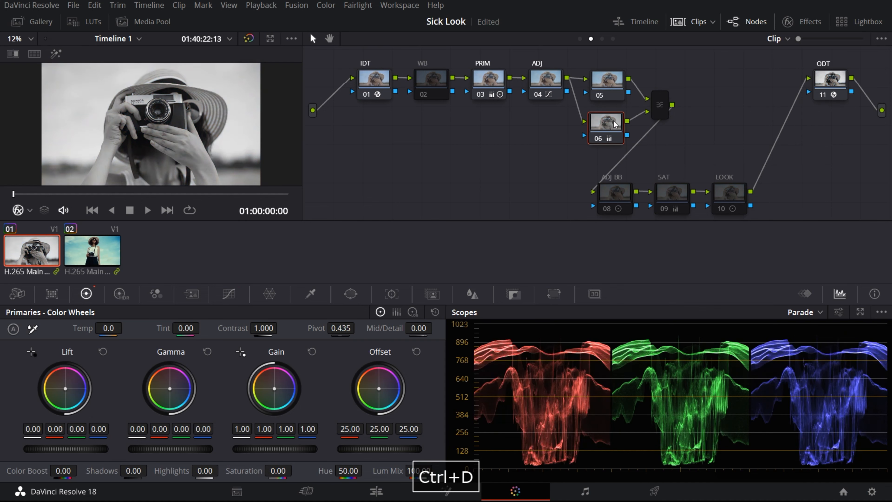
pyautogui.click(659, 113)
pyautogui.hotkey('ctrl', 'd')
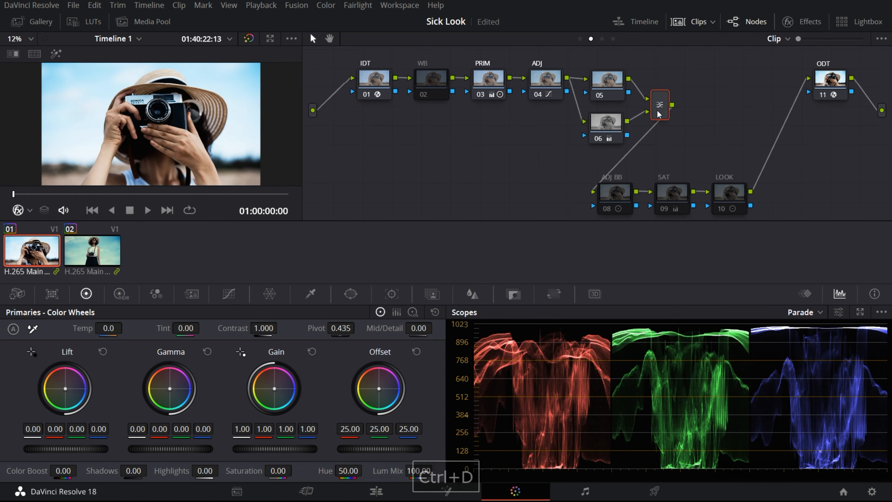
# Re-enable the ADJ BB and SAT nodes on the first clip, toggling SAT on and off to compare its effect.
pyautogui.click(611, 195)
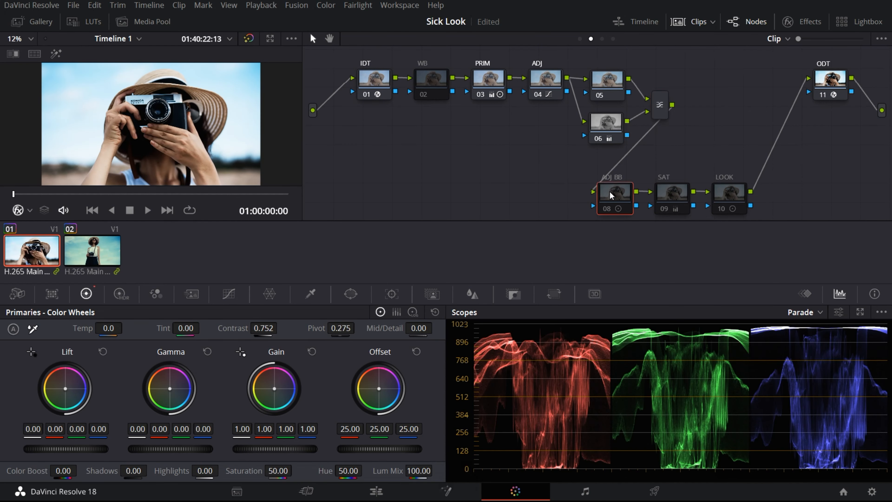
pyautogui.hotkey('ctrl', 'd')
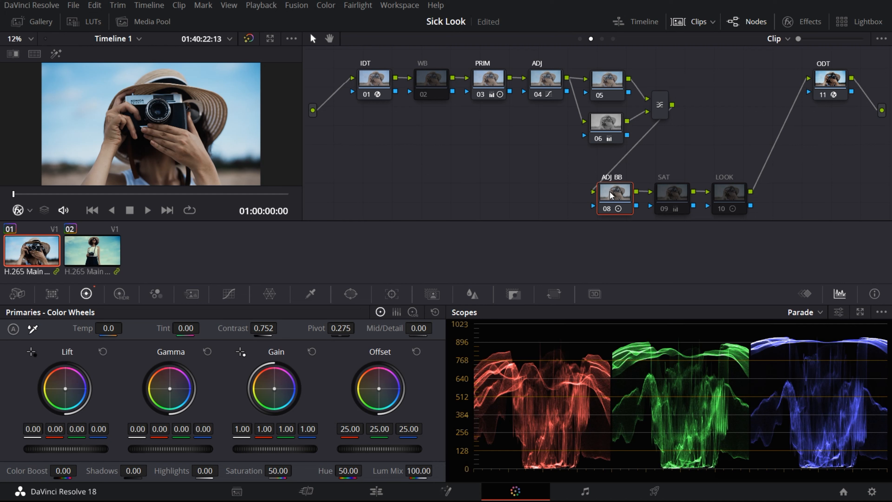
pyautogui.click(673, 197)
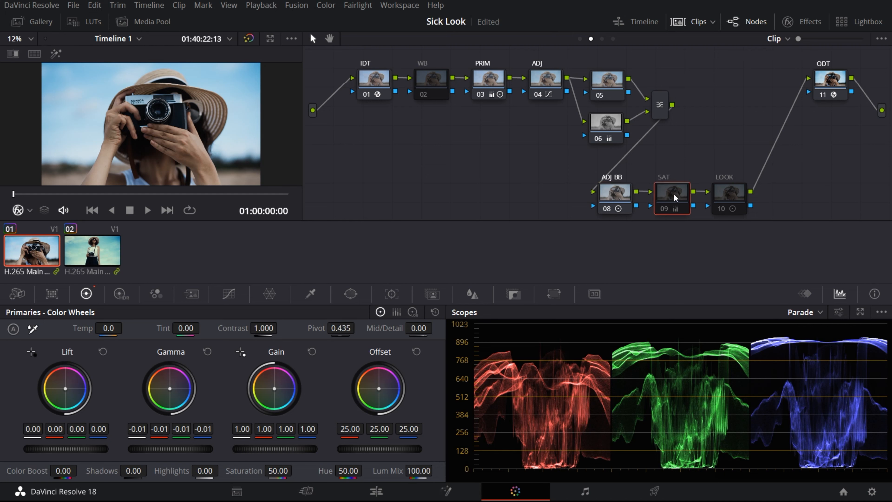
pyautogui.hotkey('ctrl', 'd')
pyautogui.hotkey('ctrl', 'd')
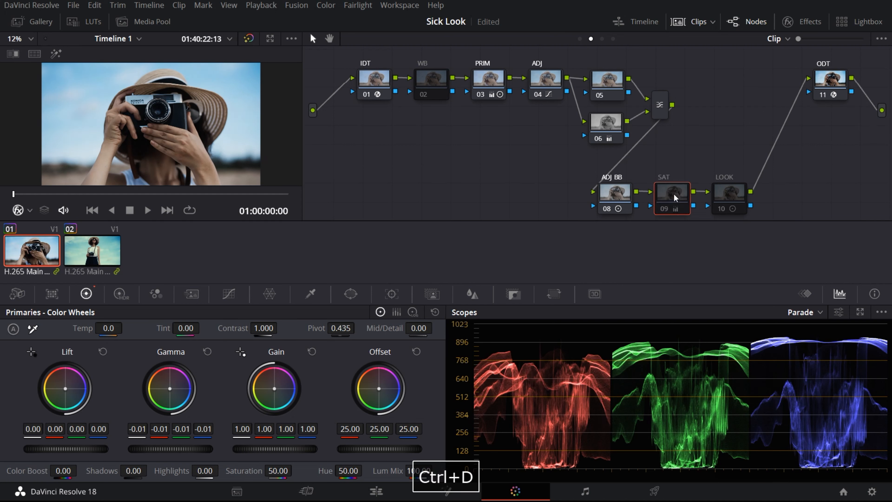
pyautogui.hotkey('ctrl', 'd')
pyautogui.hotkey('ctrl', 'd')
pyautogui.hotkey('ctrl', 'd')
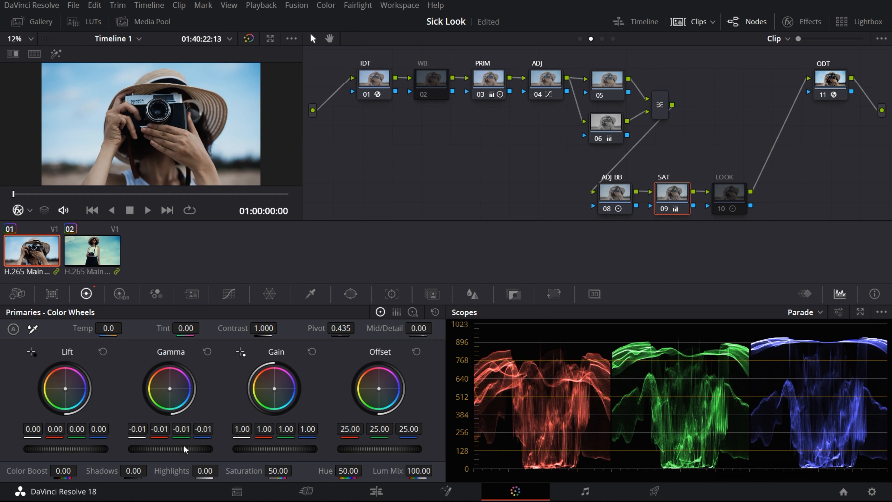
pyautogui.moveTo(171, 448); pyautogui.dragTo(164, 449)
# Re-enable the LOOK node on the first clip and toggle it off and on to compare the stylised look.
pyautogui.click(724, 203)
pyautogui.hotkey('ctrl', 'd')
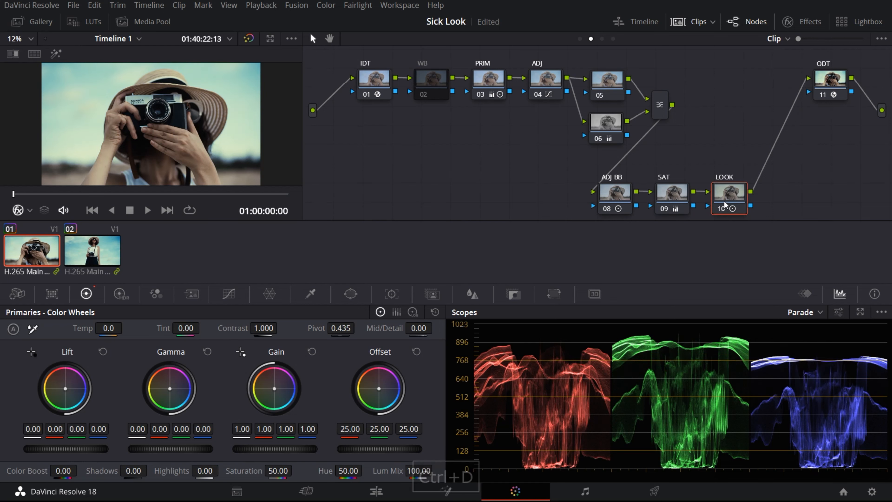
pyautogui.hotkey('ctrl', 'd')
pyautogui.hotkey('ctrl', 'd')
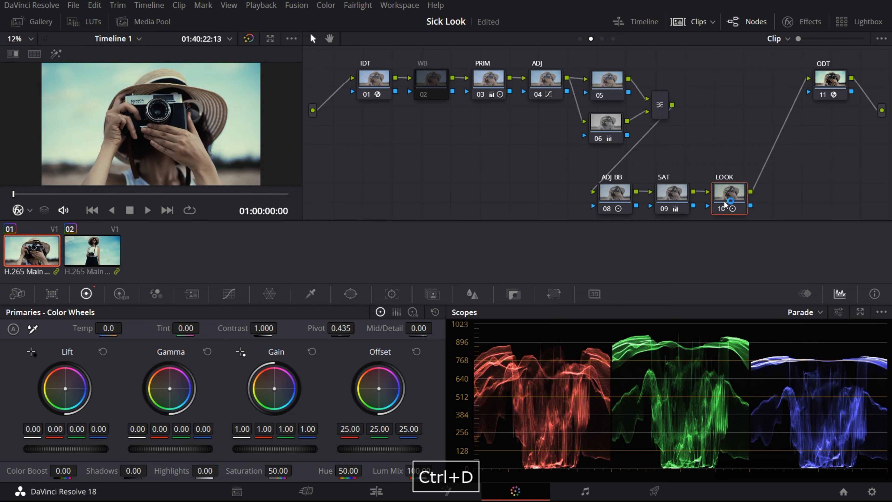